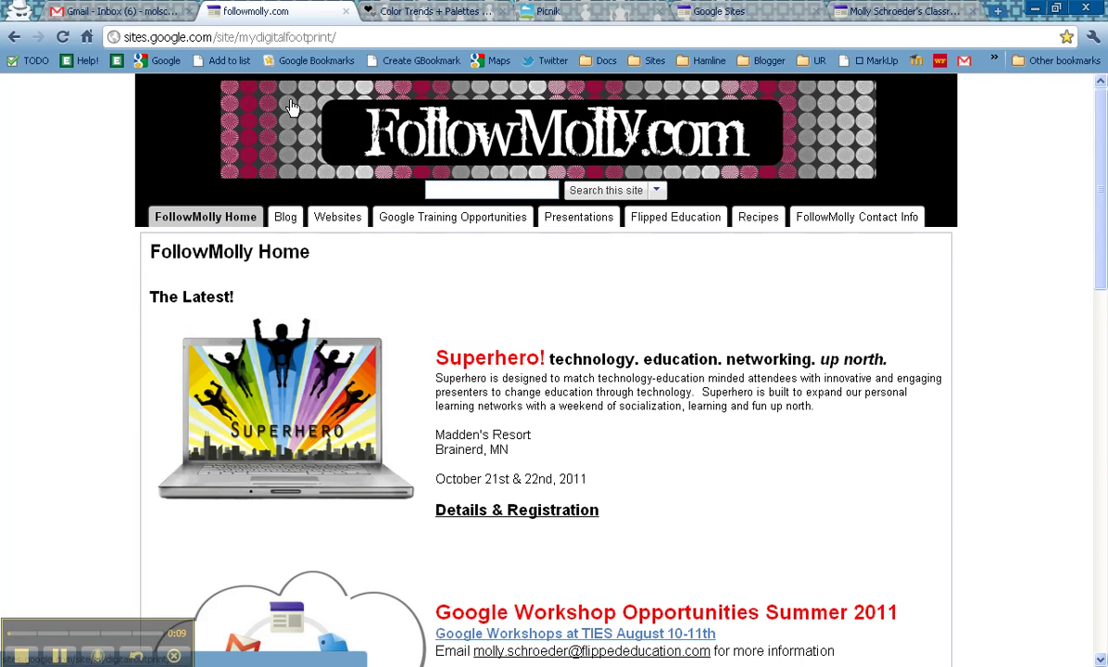
- Browse COLOURlovers' shared palettes and open the Arte Festas Social palette
{"action": "left_click", "coordinate": [406, 15]}
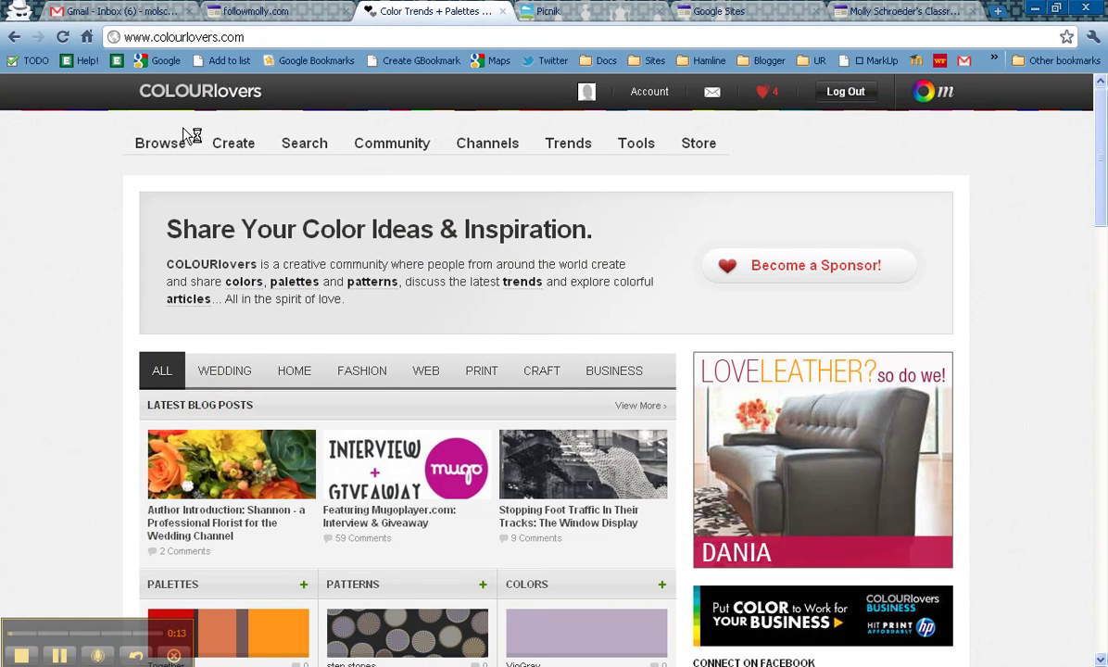
{"action": "mouse_move", "coordinate": [163, 151]}
{"action": "left_click", "coordinate": [159, 175]}
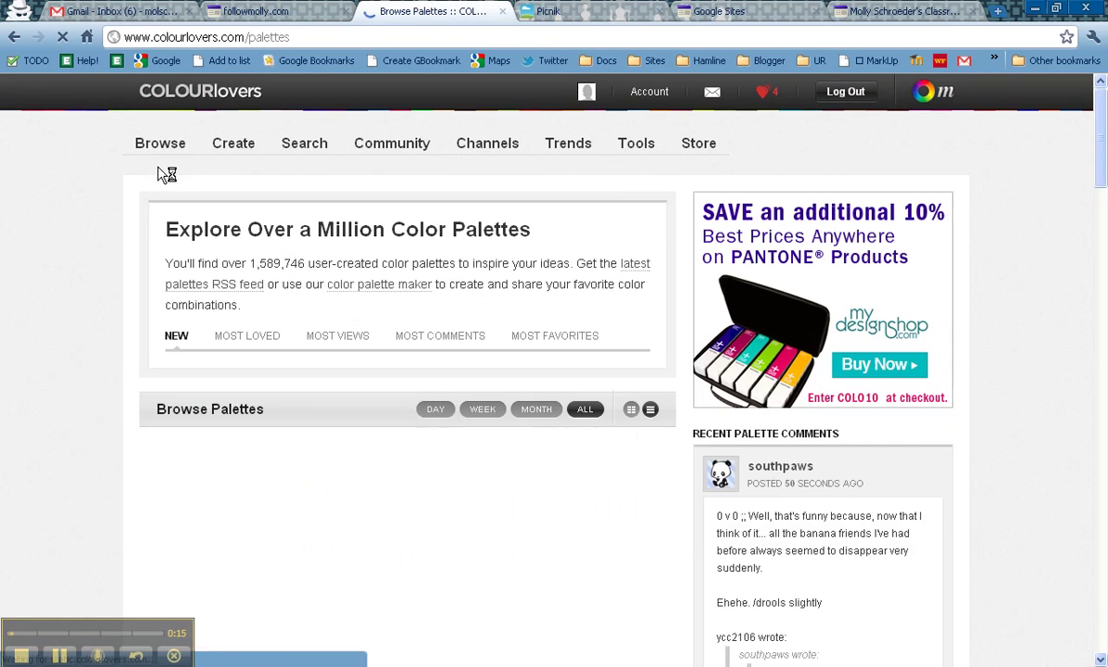
{"action": "scroll", "coordinate": [98, 376], "scroll_direction": "down", "scroll_amount": 3}
{"action": "scroll", "coordinate": [104, 375], "scroll_direction": "down", "scroll_amount": 6}
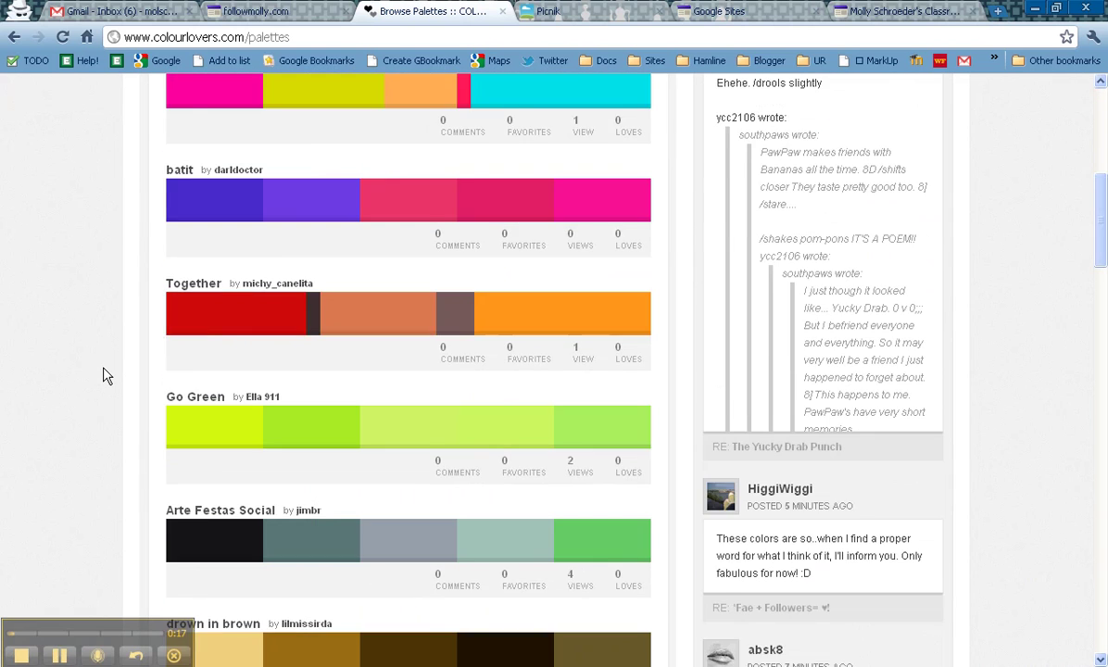
{"action": "scroll", "coordinate": [105, 375], "scroll_direction": "down", "scroll_amount": 4}
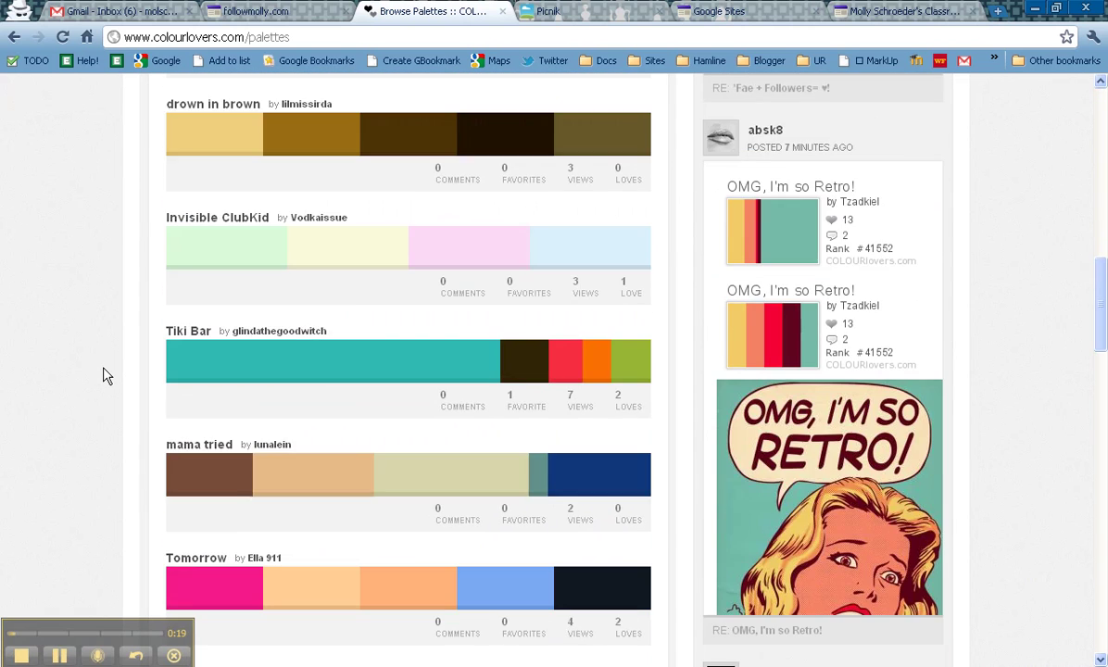
{"action": "scroll", "coordinate": [105, 375], "scroll_direction": "up", "scroll_amount": 5}
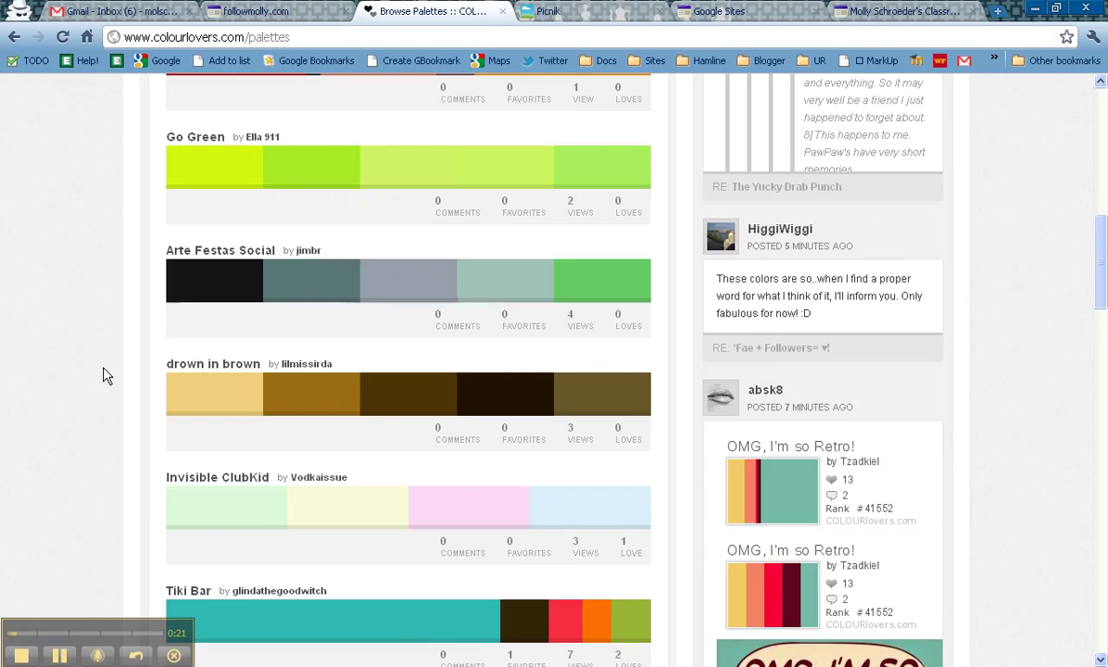
{"action": "left_click", "coordinate": [390, 280]}
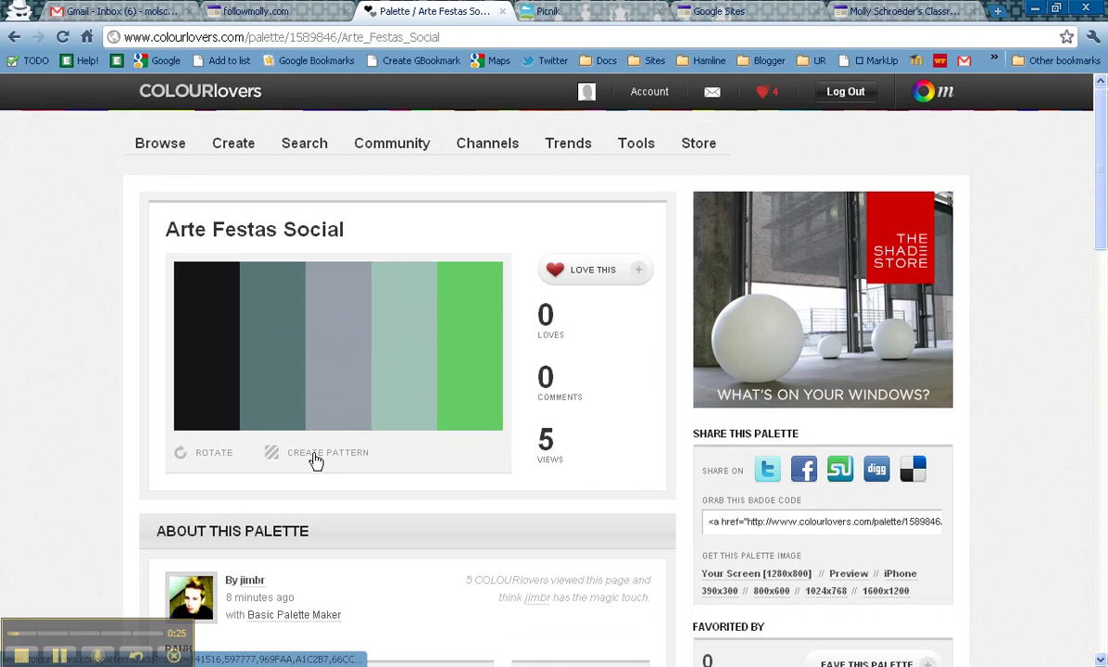
- Start a pattern from the palette and apply a black-and-green Mosaic style
{"action": "left_click", "coordinate": [316, 461]}
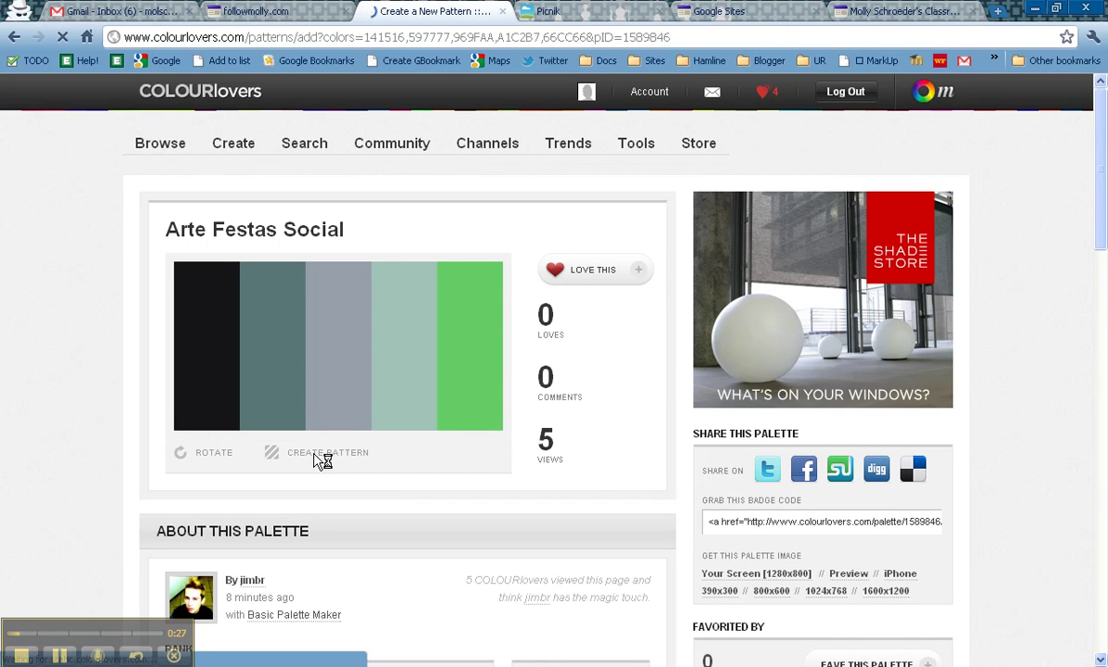
{"action": "scroll", "coordinate": [663, 462], "scroll_direction": "down", "scroll_amount": 3}
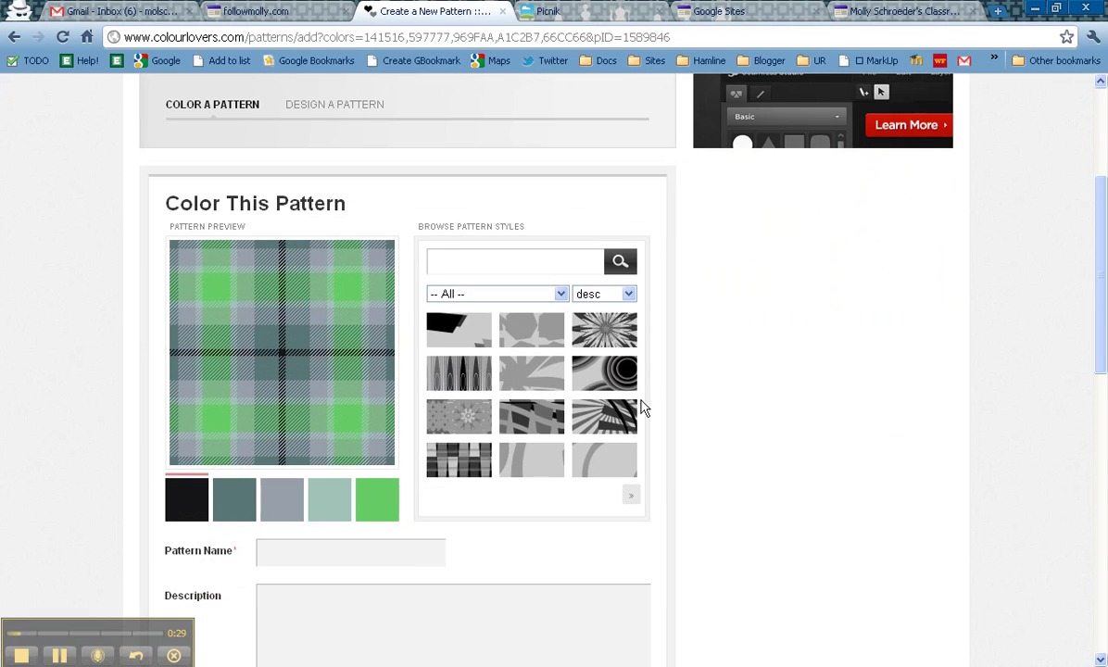
{"action": "left_click", "coordinate": [561, 293]}
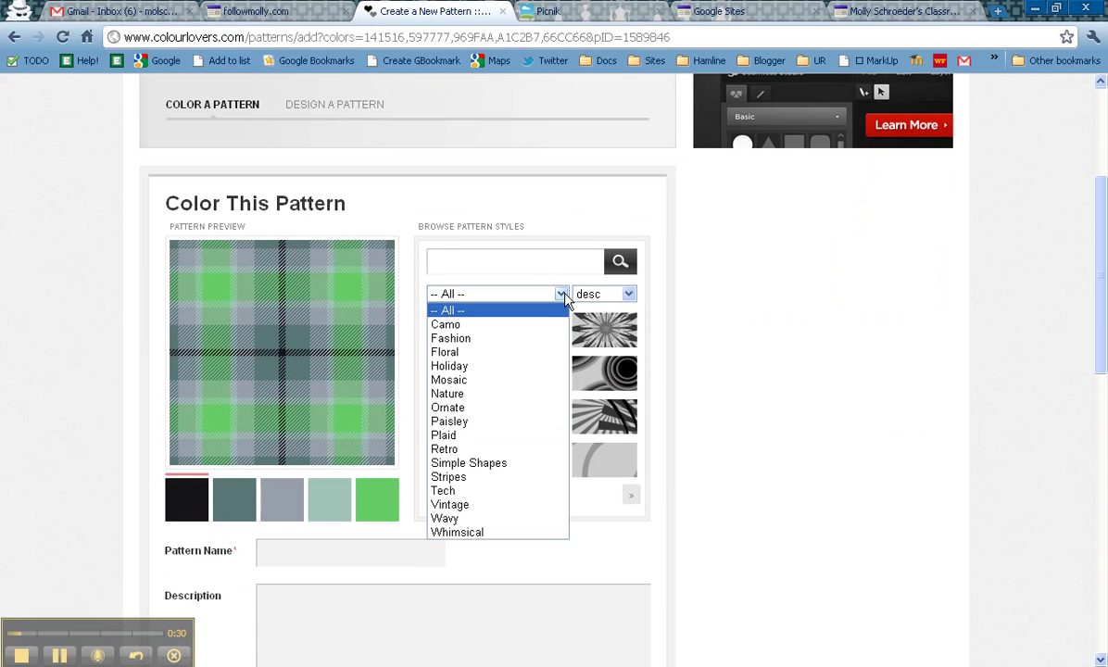
{"action": "left_click", "coordinate": [501, 380]}
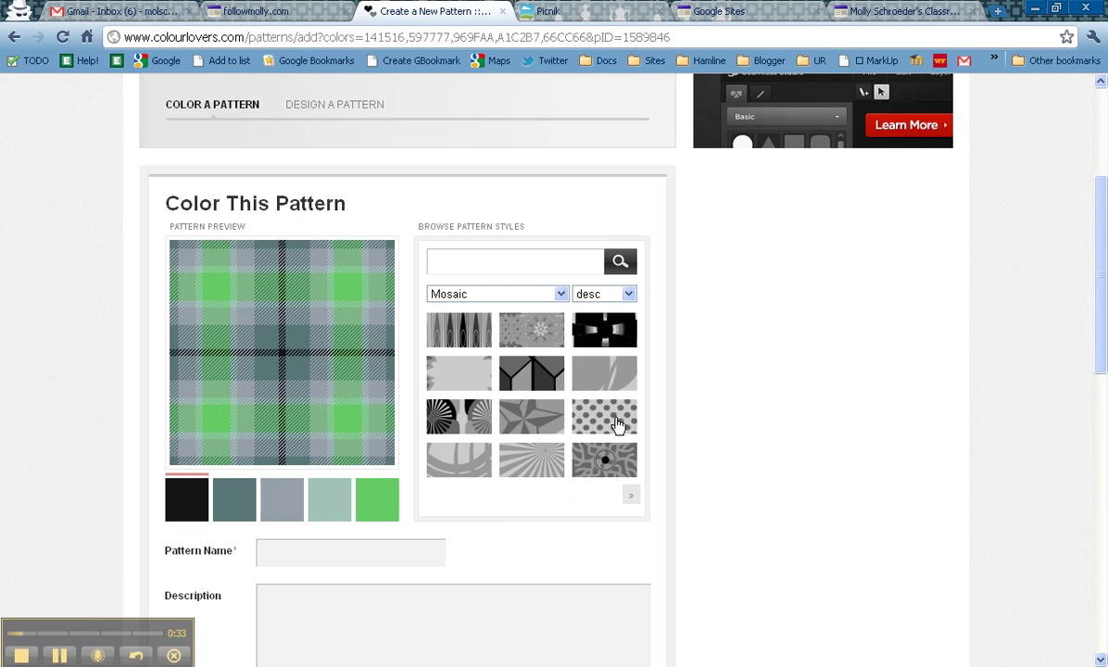
{"action": "left_click", "coordinate": [630, 497]}
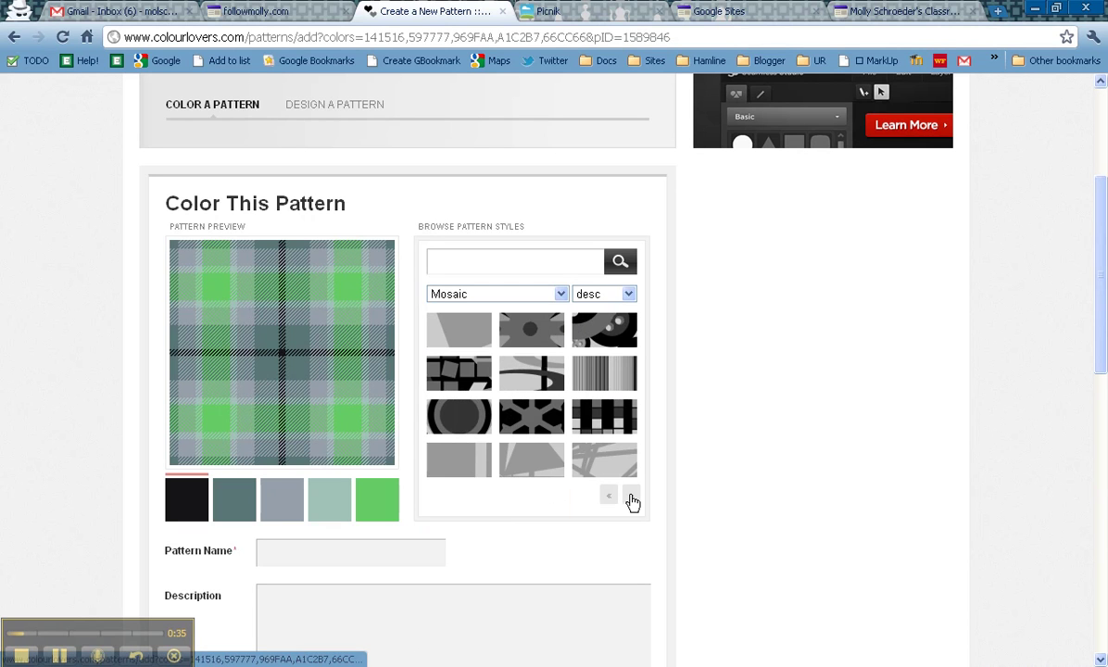
{"action": "left_click", "coordinate": [607, 424]}
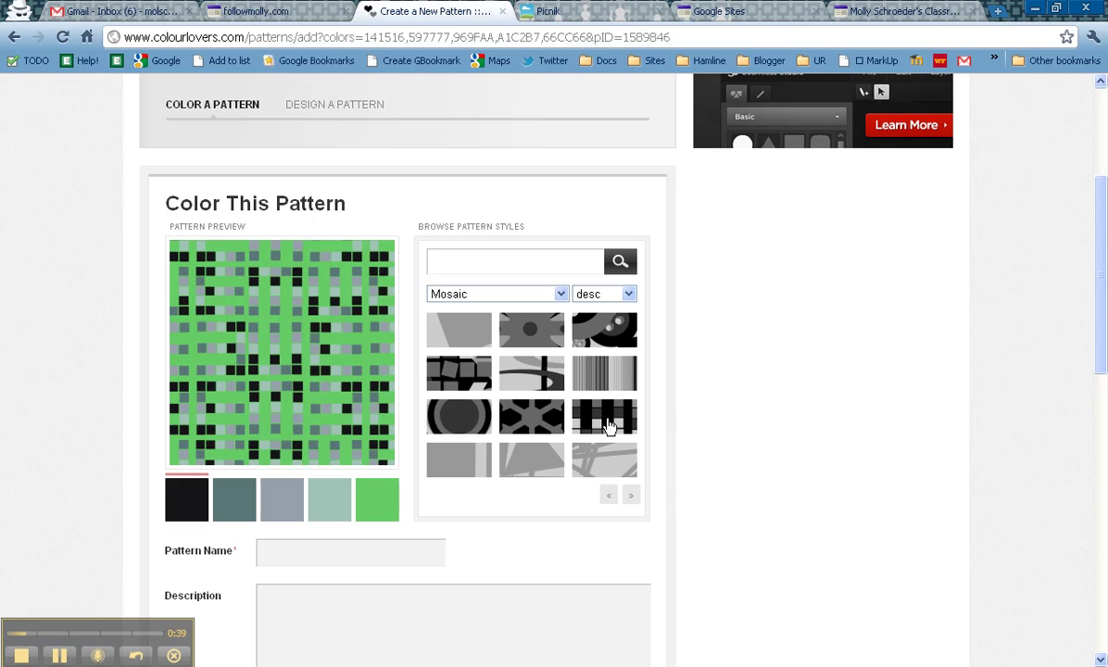
- Name the pattern may2011 and publish it
{"action": "left_click", "coordinate": [324, 553]}
{"action": "scroll", "coordinate": [747, 514], "scroll_direction": "down", "scroll_amount": 2}
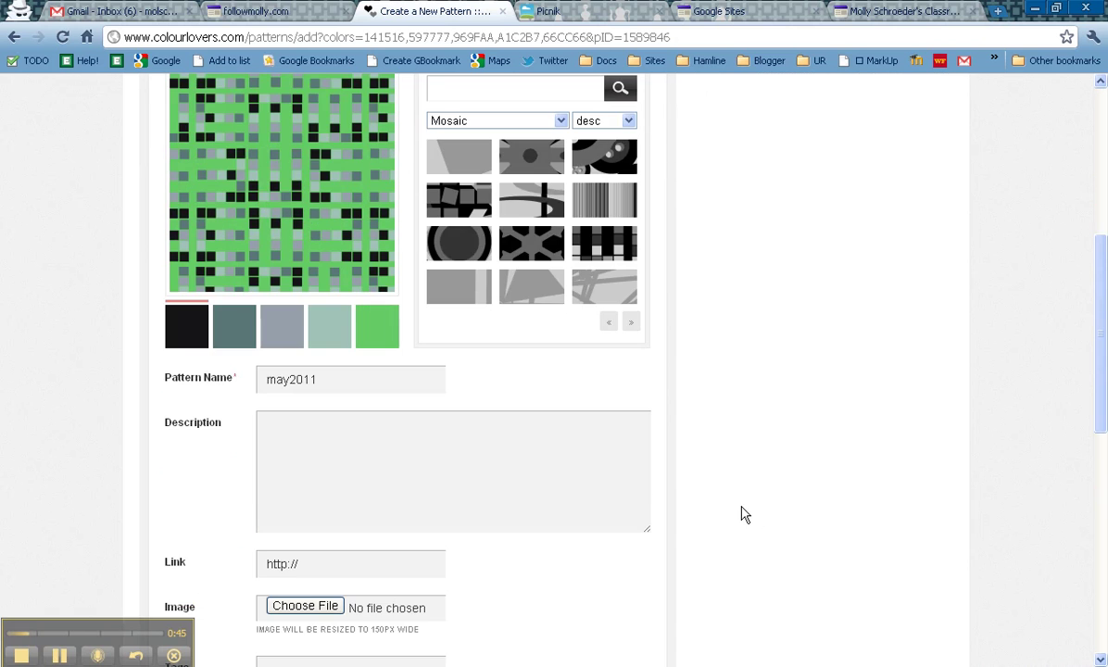
{"action": "scroll", "coordinate": [738, 517], "scroll_direction": "down", "scroll_amount": 4}
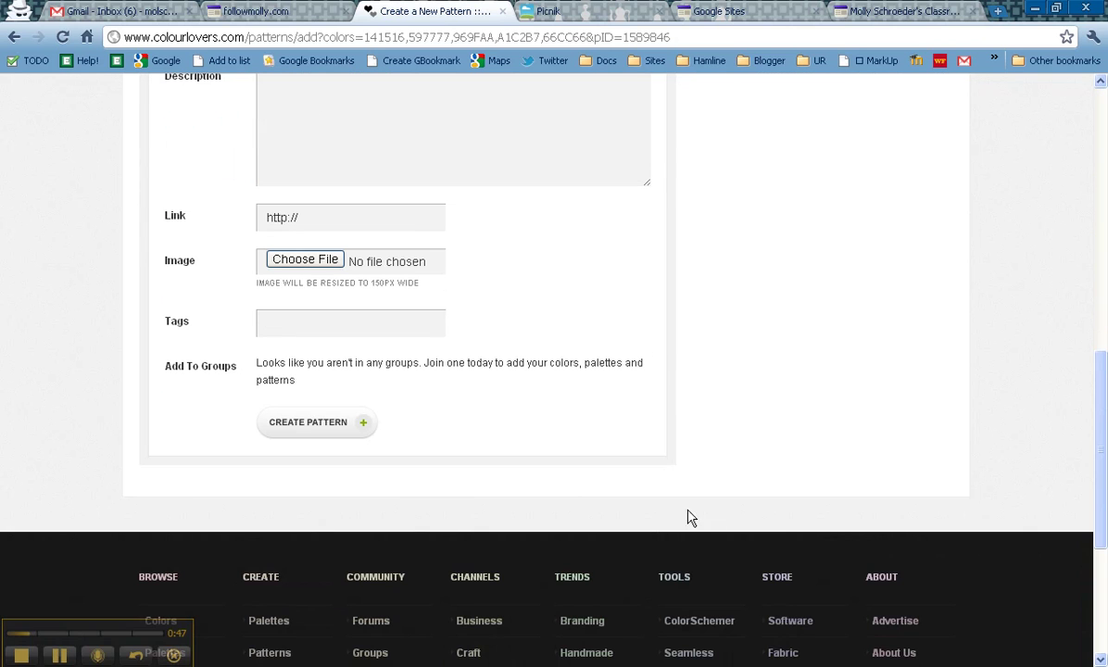
{"action": "left_click", "coordinate": [310, 423]}
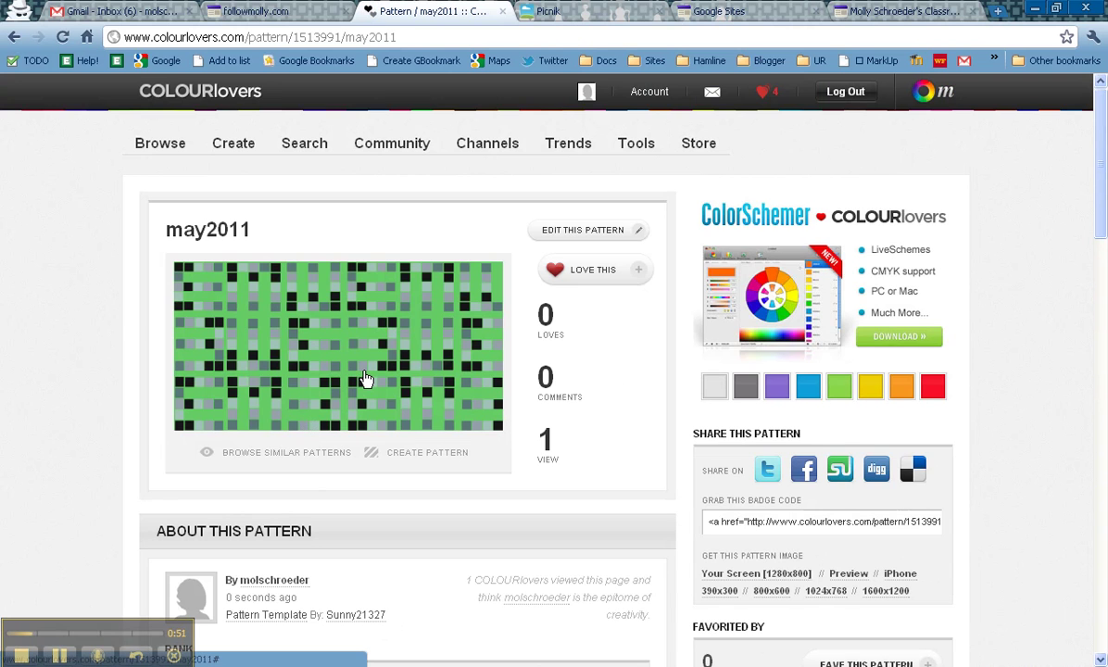
- Enlarge the may2011 pattern and capture a wide 1034 x 455 region of it with Snagit
{"action": "left_click", "coordinate": [364, 360]}
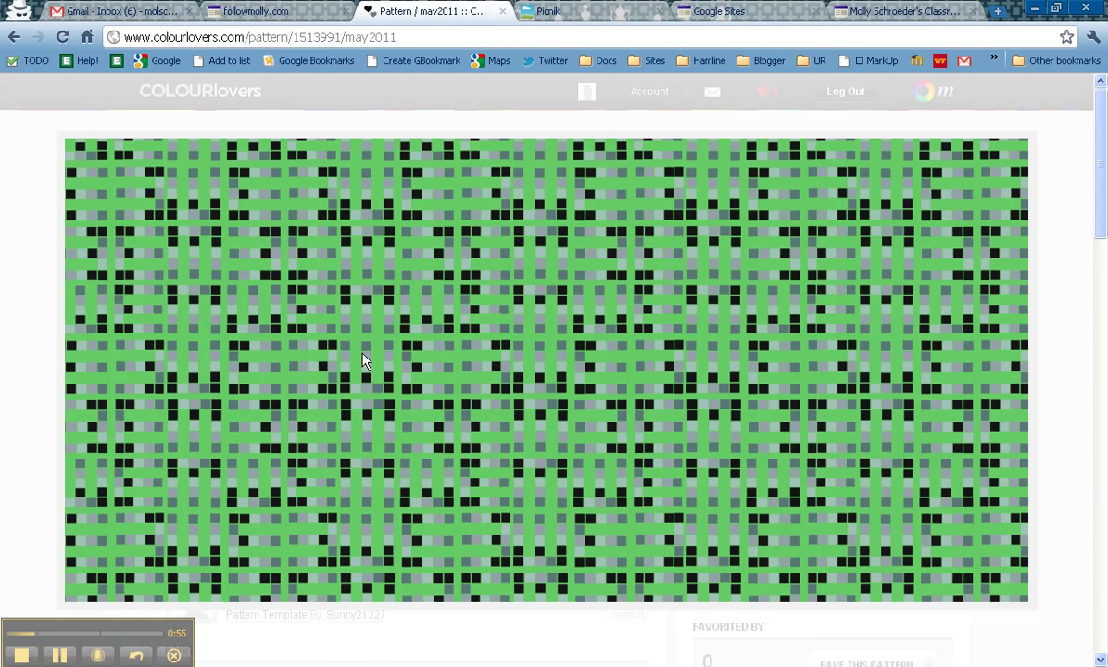
{"action": "key", "text": "Print"}
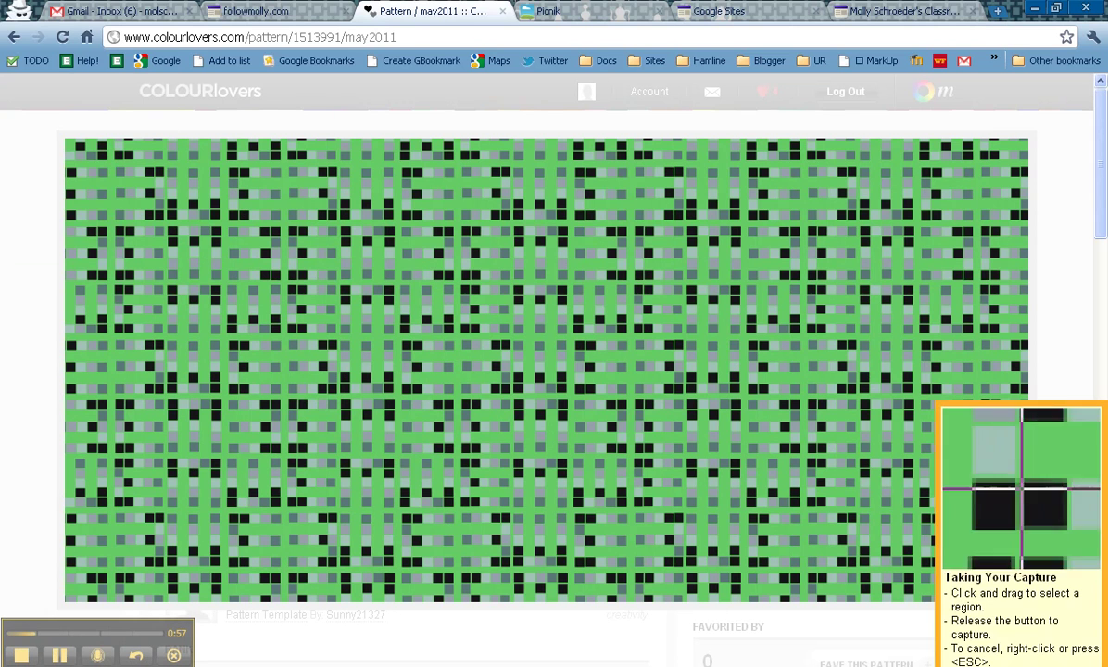
{"action": "left_click_drag", "start_coordinate": [111, 171], "coordinate": [989, 558]}
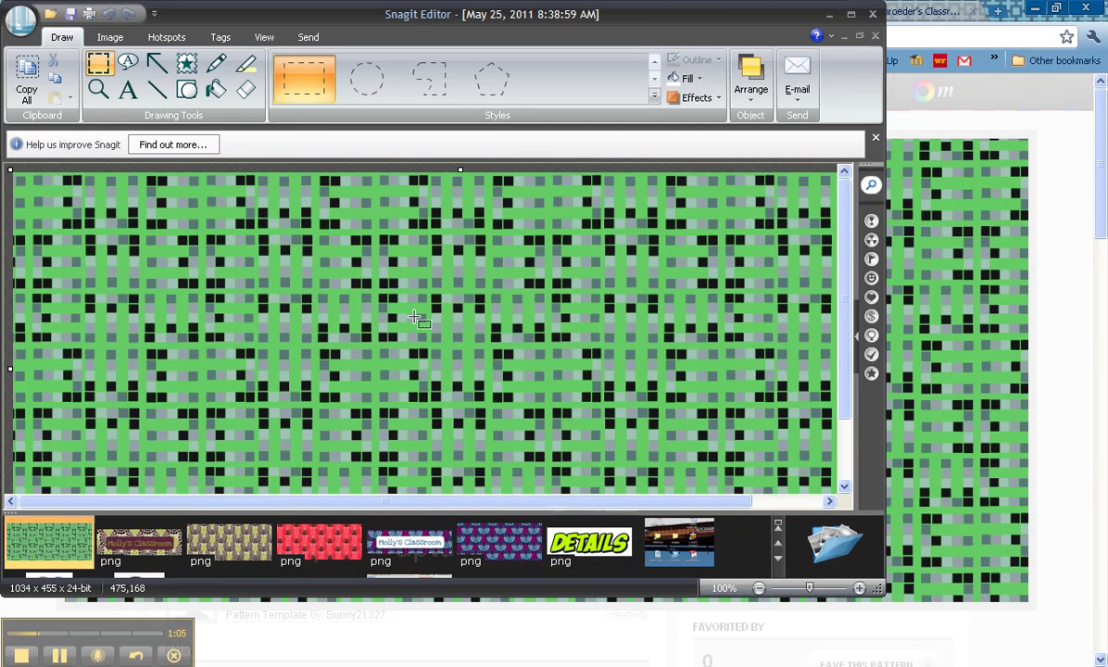
- Save the capture to the Desktop as 'green background'
{"action": "left_click", "coordinate": [75, 16]}
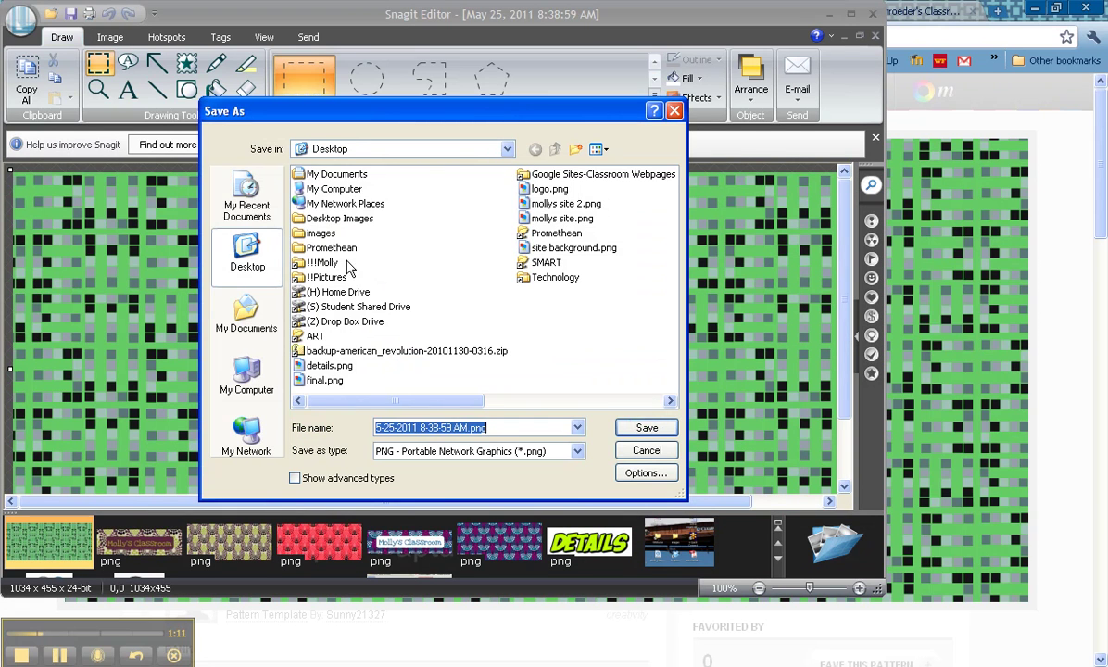
{"action": "type", "text": "green background"}
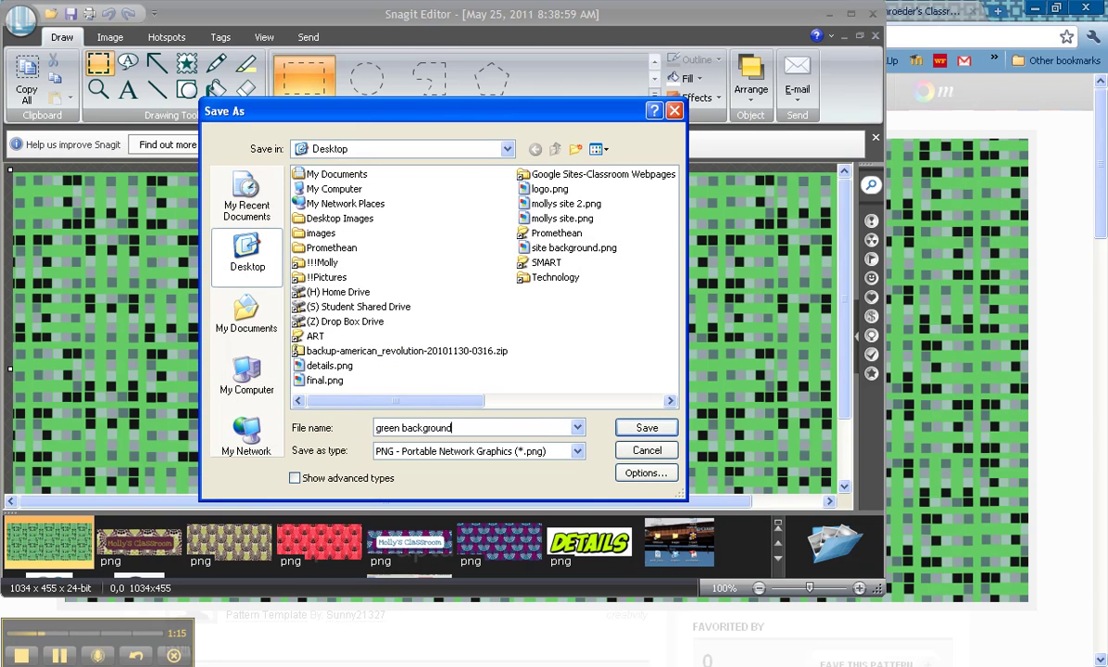
{"action": "key", "text": "Return"}
- Upload green background.png from the Desktop into the Picnik editor
{"action": "key", "text": "alt+Tab"}
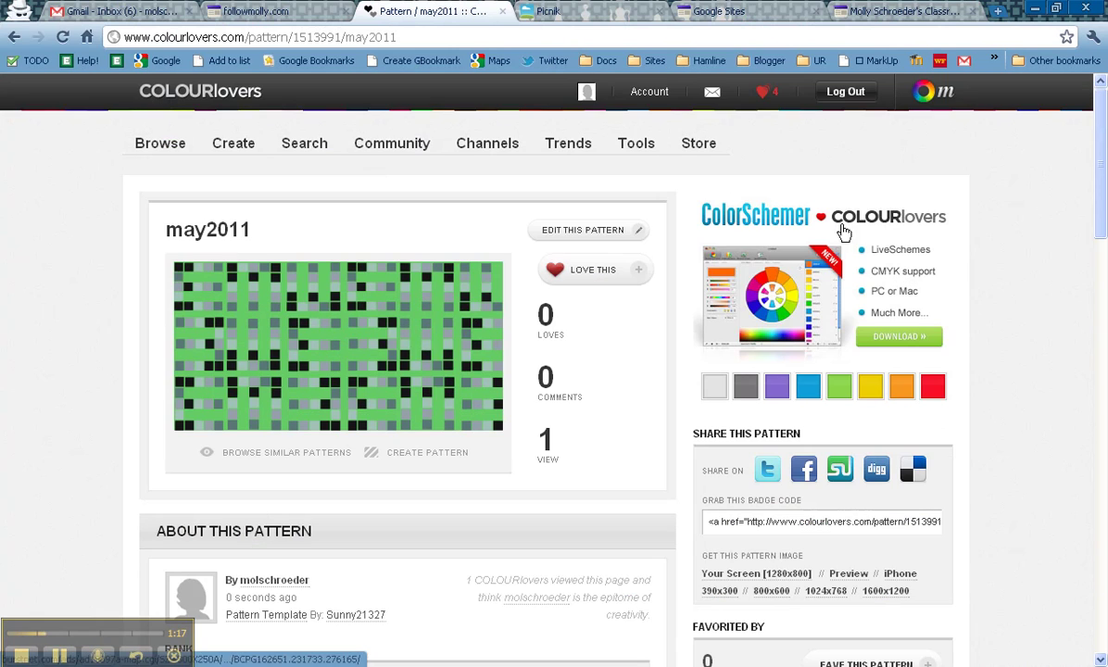
{"action": "left_click", "coordinate": [591, 17]}
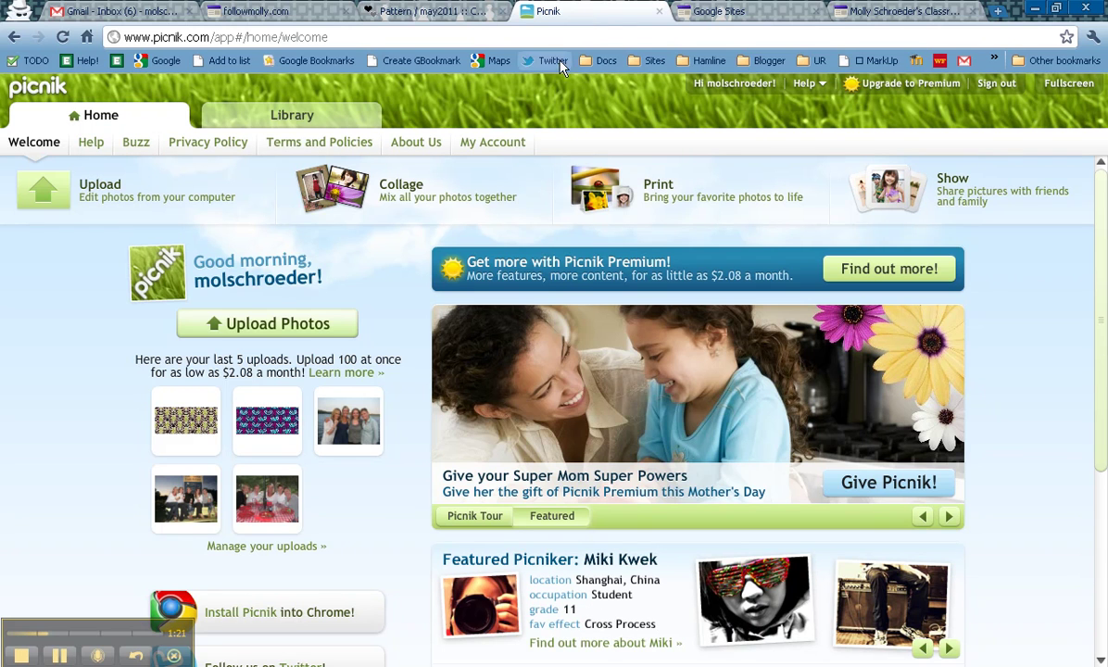
{"action": "left_click", "coordinate": [250, 324]}
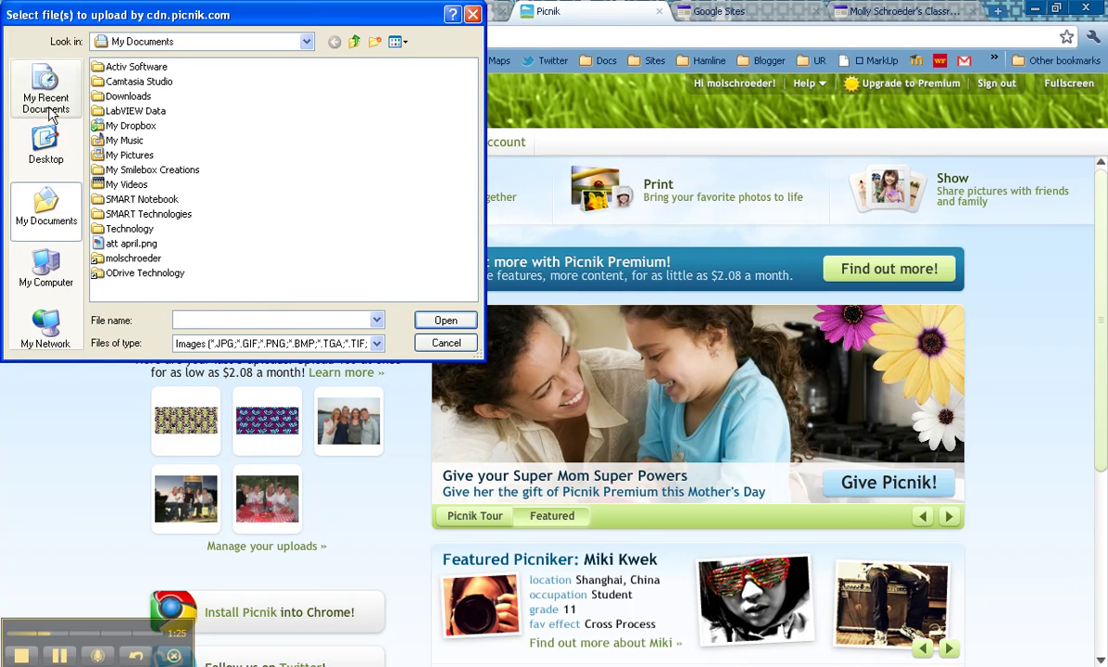
{"action": "left_click", "coordinate": [46, 144]}
{"action": "left_click", "coordinate": [123, 156]}
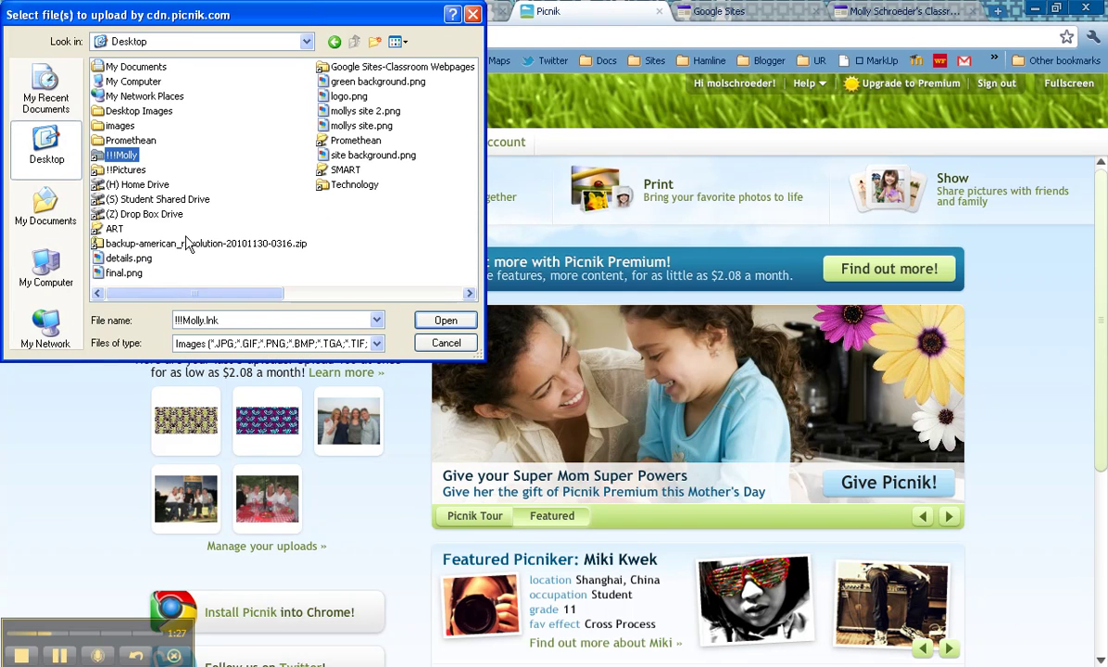
{"action": "left_click", "coordinate": [337, 82]}
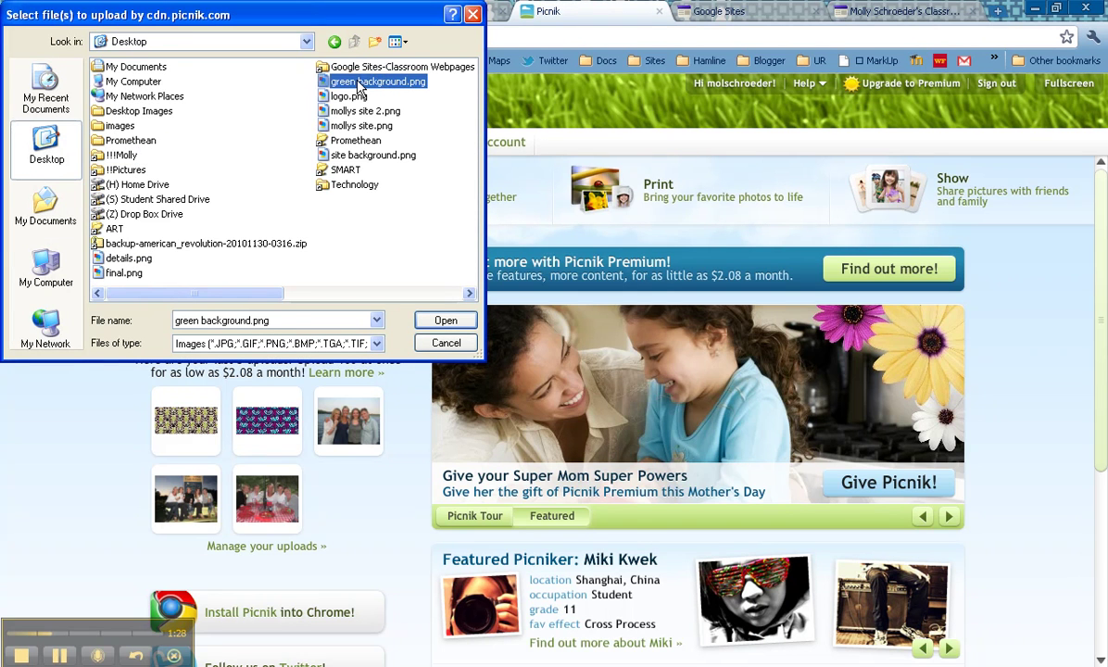
{"action": "left_click", "coordinate": [447, 320]}
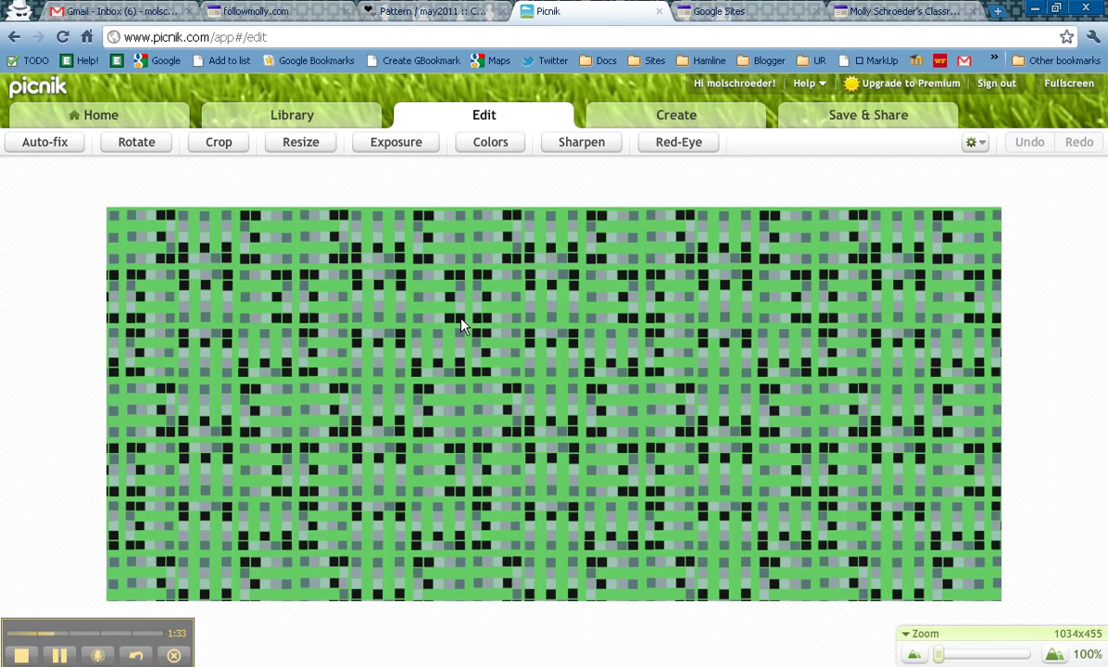
- Add a black rounded-rectangle sticker from Create > Stickers > Geometric
{"action": "left_click", "coordinate": [687, 121]}
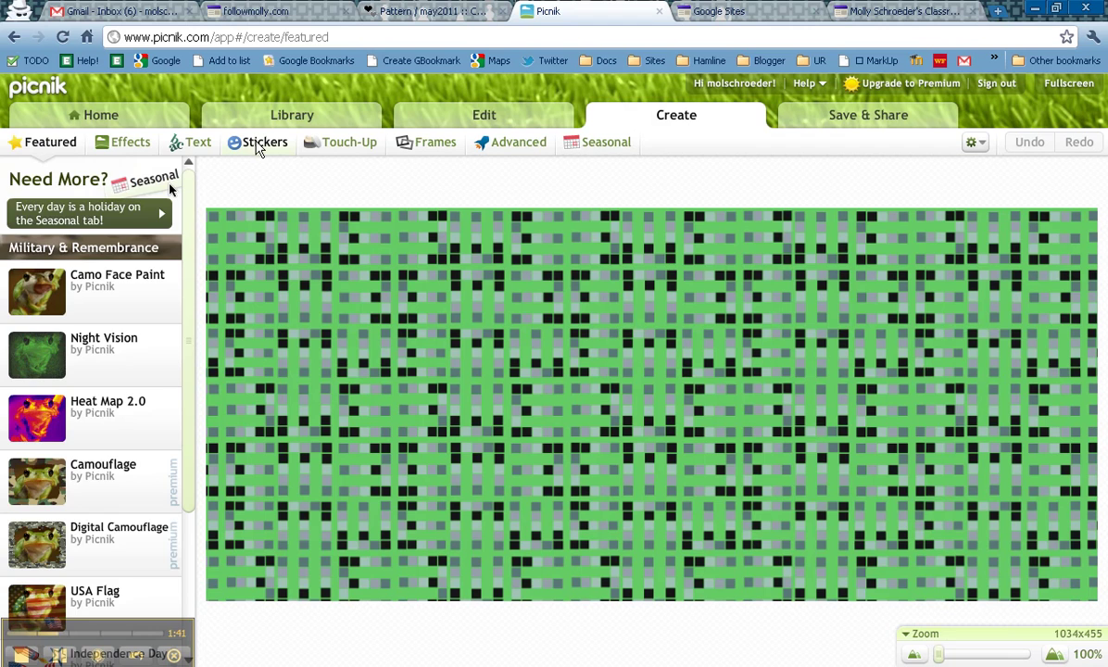
{"action": "left_click", "coordinate": [264, 148]}
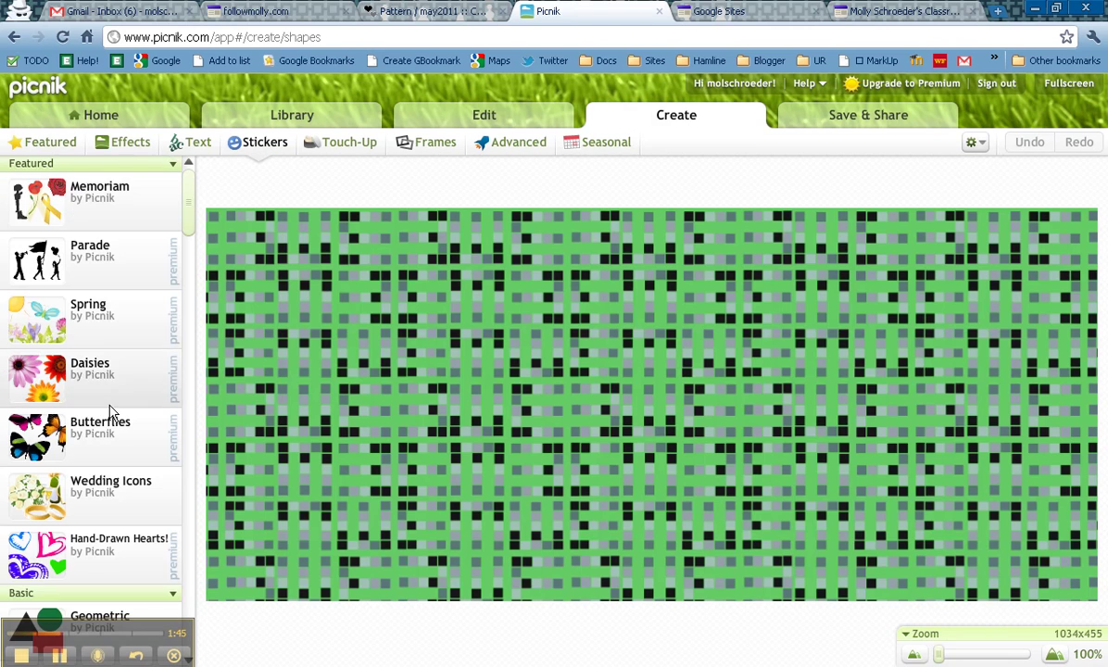
{"action": "scroll", "coordinate": [88, 525], "scroll_direction": "down", "scroll_amount": 3}
{"action": "left_click", "coordinate": [82, 469]}
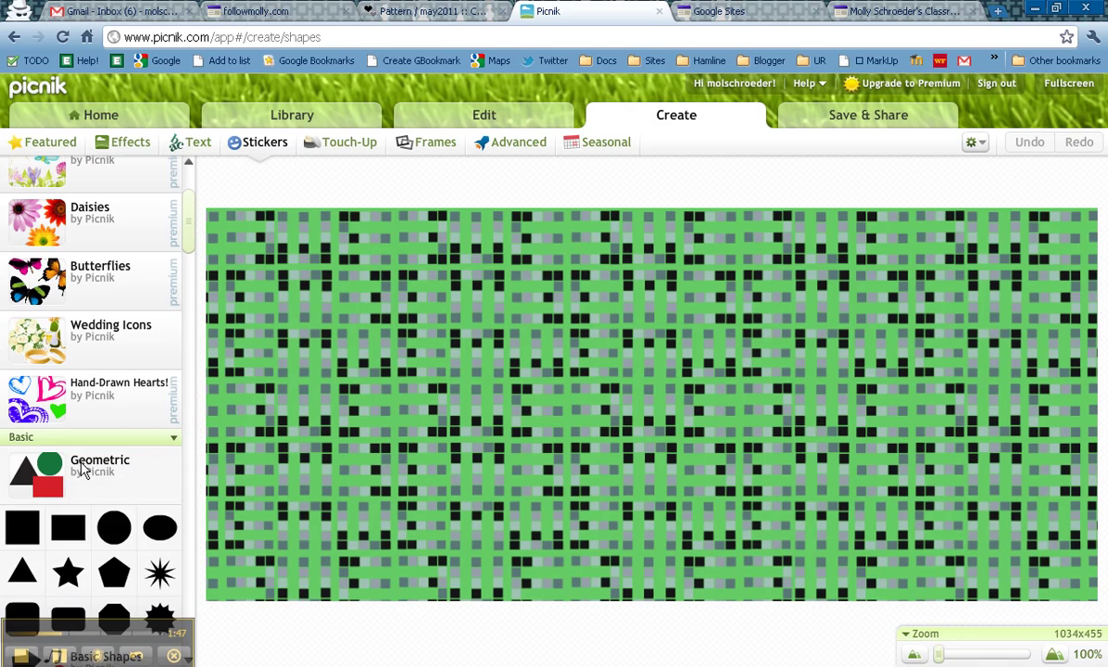
{"action": "scroll", "coordinate": [92, 537], "scroll_direction": "down", "scroll_amount": 2}
{"action": "left_click", "coordinate": [79, 547]}
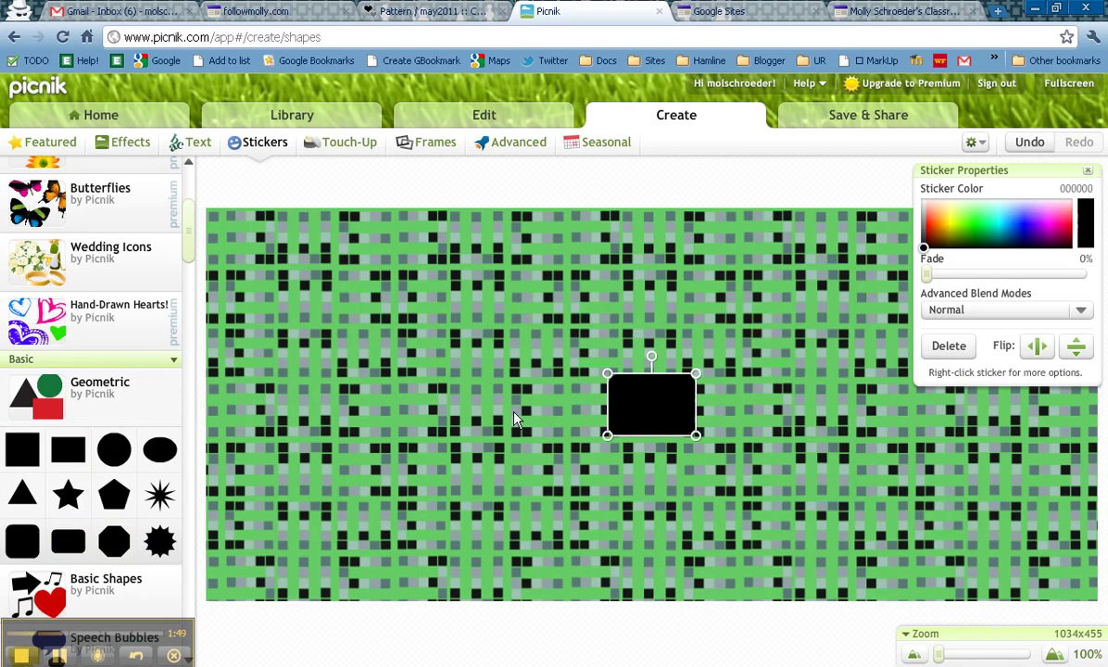
- Stretch the rectangle into a wide bar centered across the green pattern
{"action": "left_click_drag", "start_coordinate": [604, 371], "coordinate": [299, 330]}
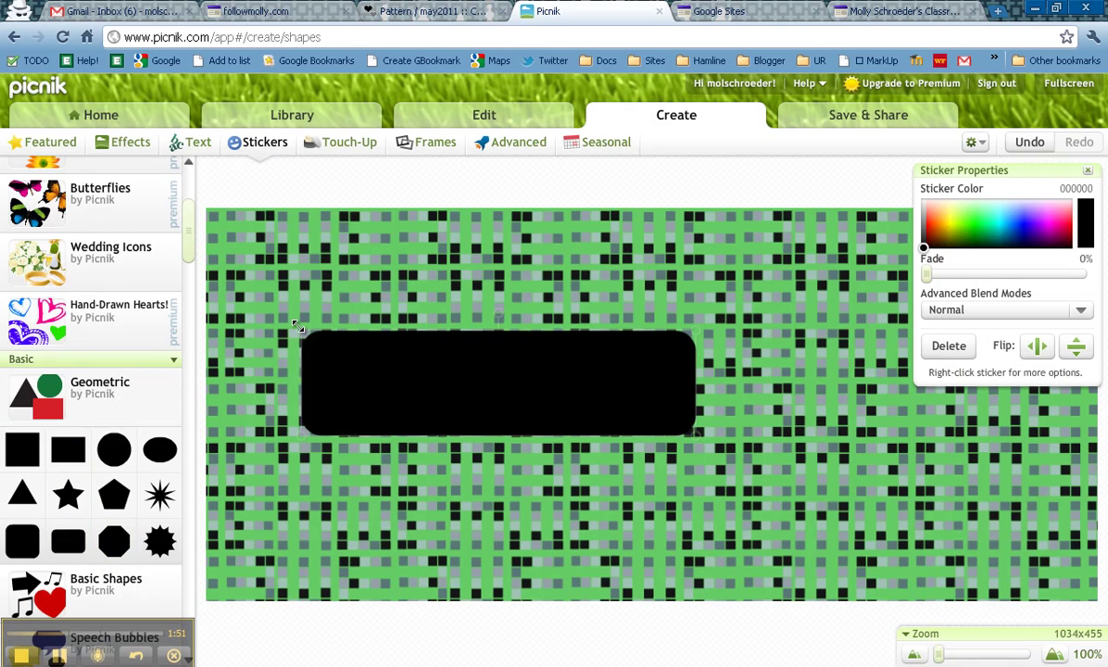
{"action": "left_click_drag", "start_coordinate": [695, 435], "coordinate": [892, 425]}
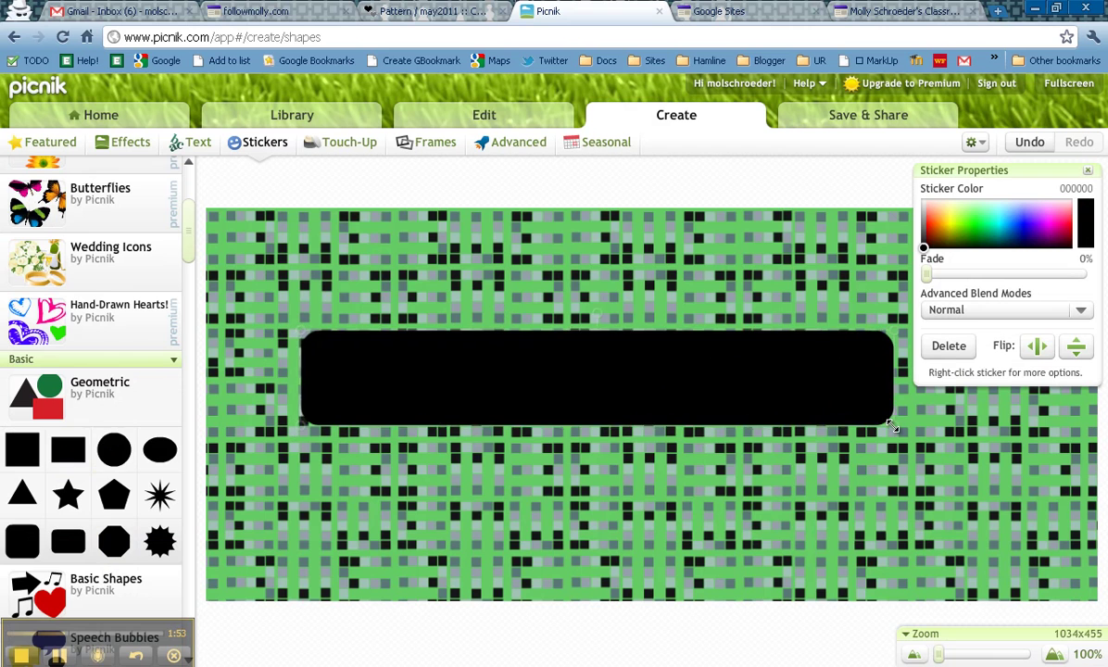
{"action": "left_click_drag", "start_coordinate": [749, 414], "coordinate": [796, 440]}
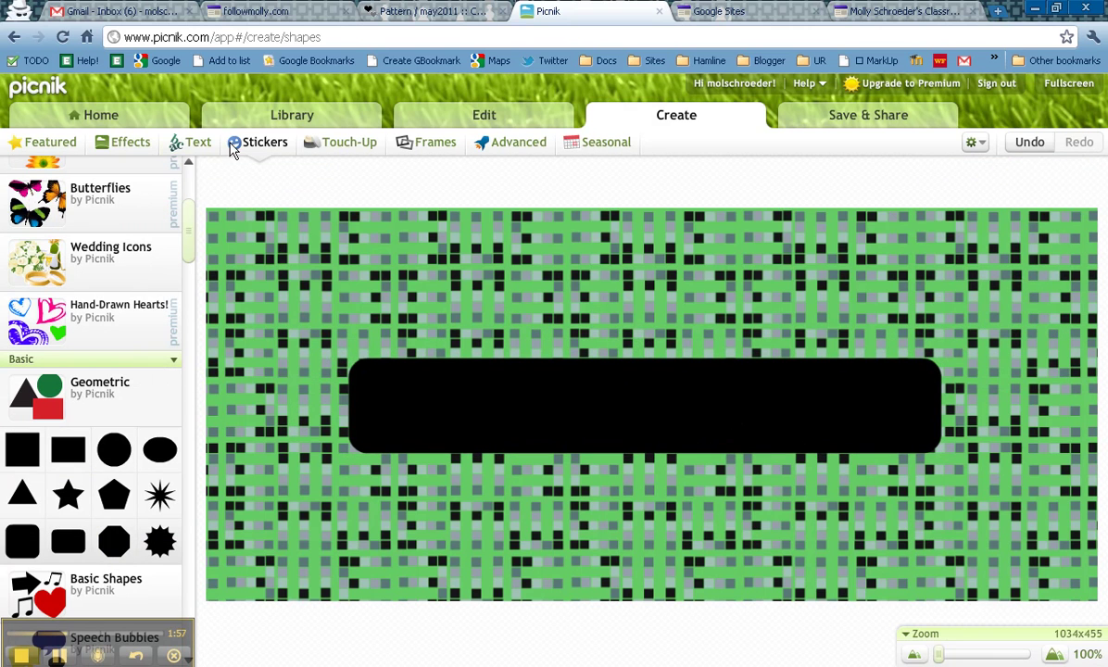
- Add the text 'Molly's Classroom' to the image
{"action": "left_click", "coordinate": [195, 144]}
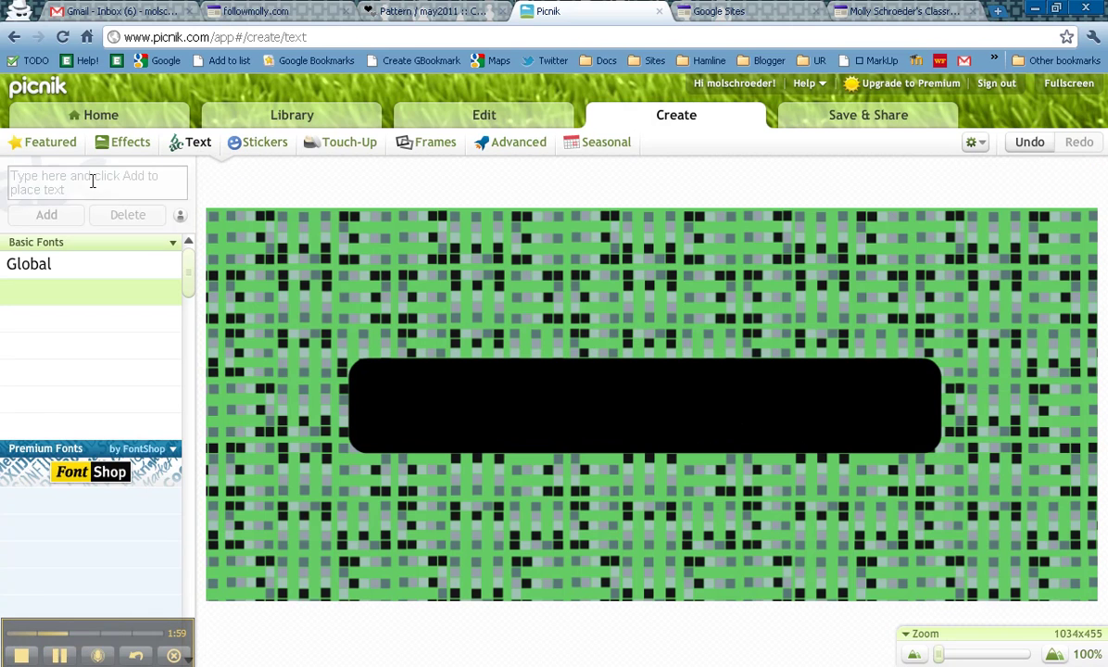
{"action": "left_click", "coordinate": [79, 174]}
{"action": "type", "text": "Molly's Classro"}
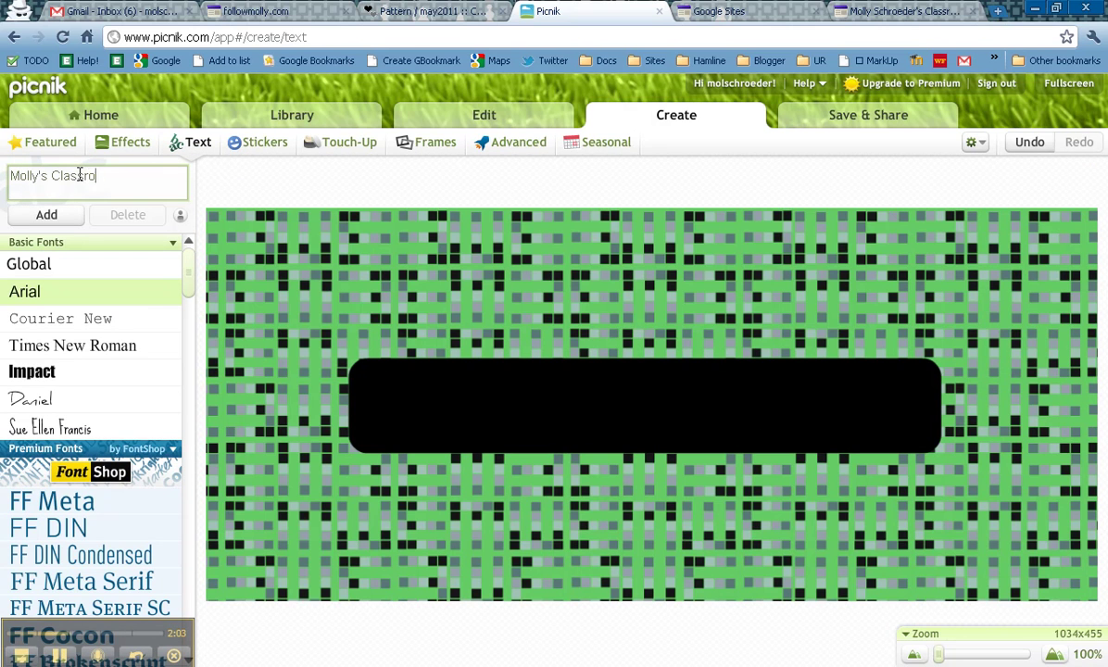
{"action": "type", "text": "om"}
{"action": "left_click", "coordinate": [46, 214]}
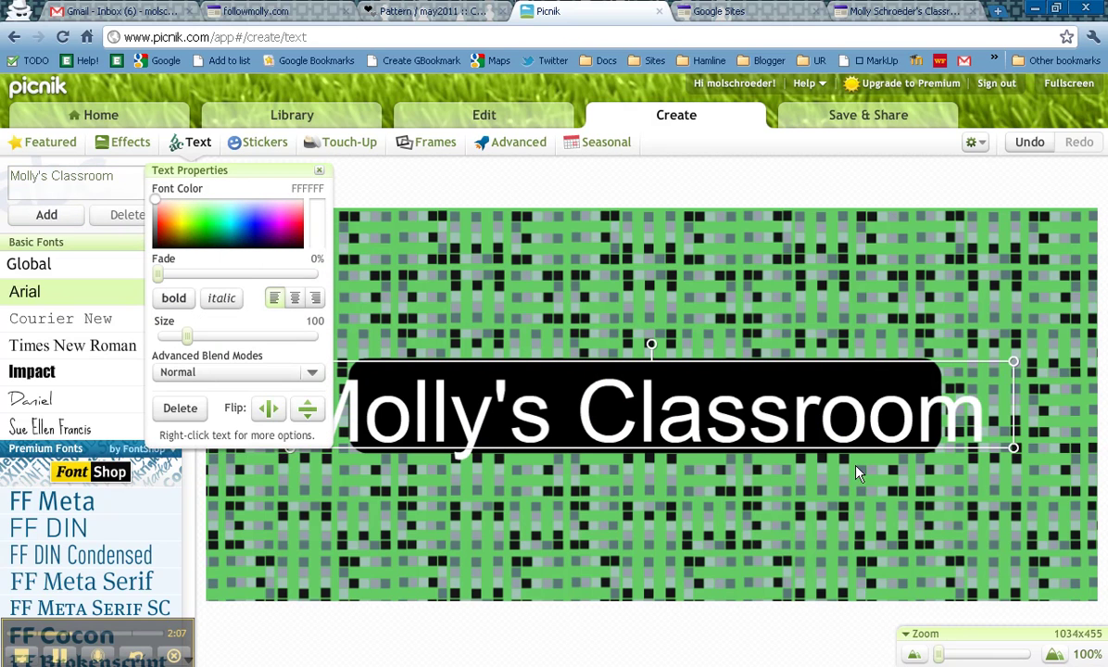
- Shrink the title onto the black bar and colour it the pattern's green (66CC66)
{"action": "left_click_drag", "start_coordinate": [1014, 449], "coordinate": [841, 427]}
{"action": "left_click_drag", "start_coordinate": [741, 414], "coordinate": [817, 421]}
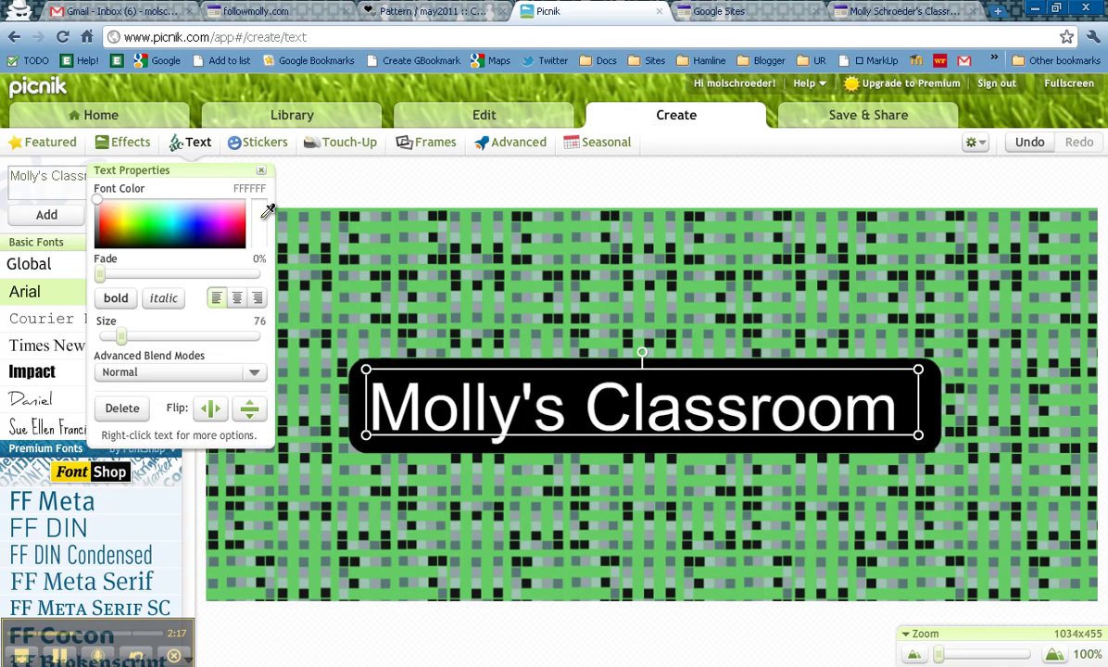
{"action": "left_click_drag", "start_coordinate": [268, 211], "coordinate": [321, 231]}
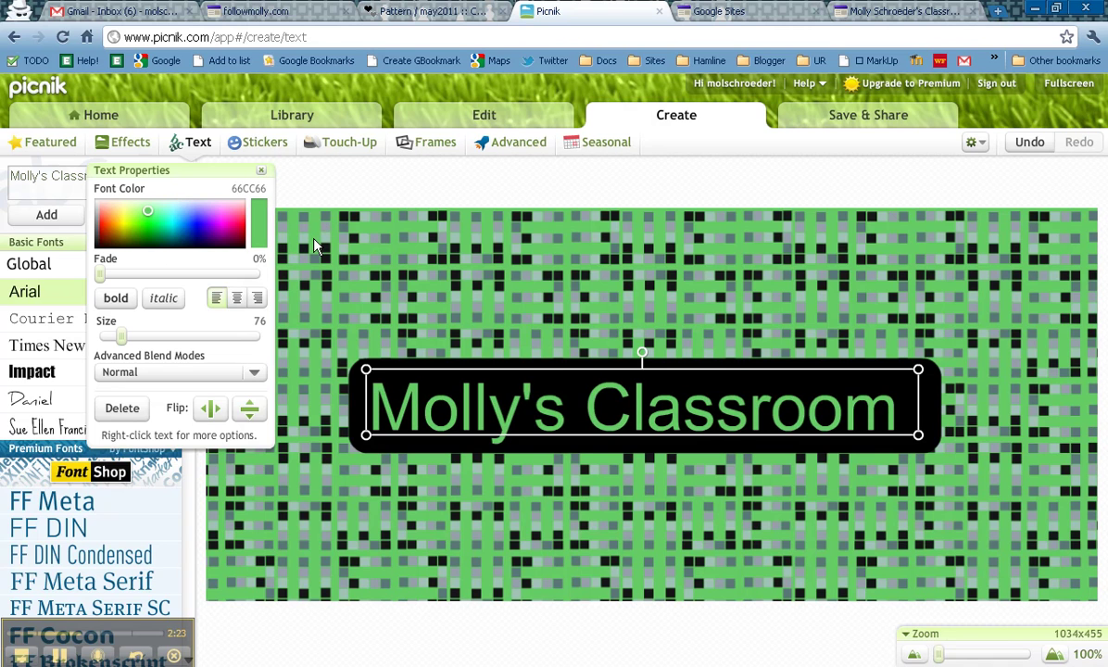
- Change the title's font to the chalky Love Ya Like A Sister
{"action": "left_click", "coordinate": [259, 172]}
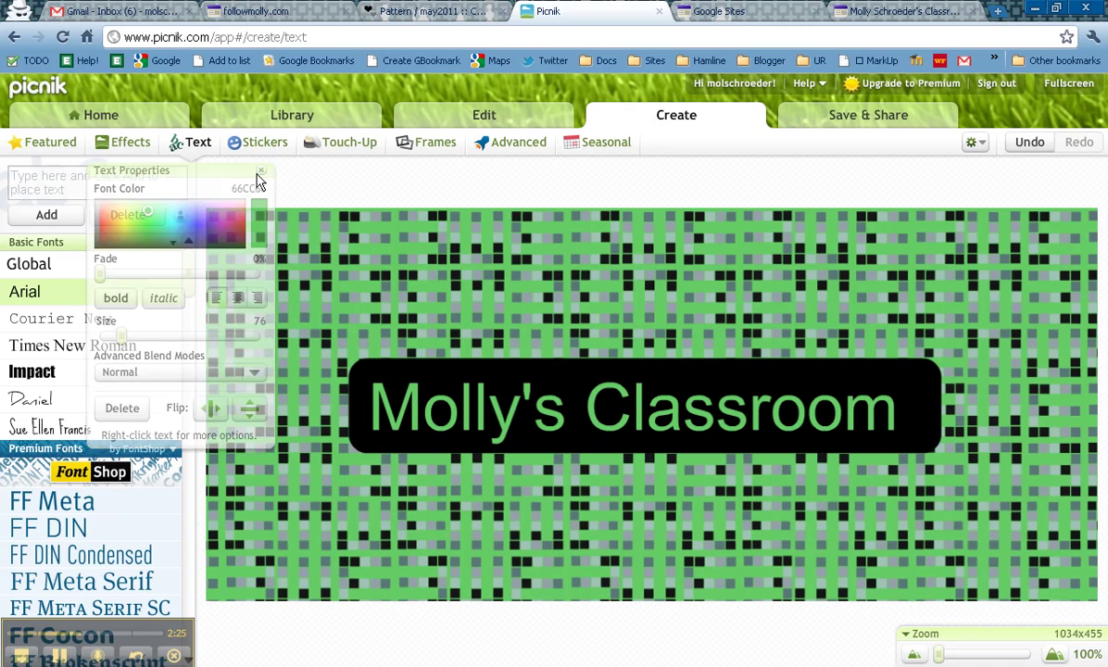
{"action": "left_click_drag", "start_coordinate": [191, 266], "coordinate": [188, 437]}
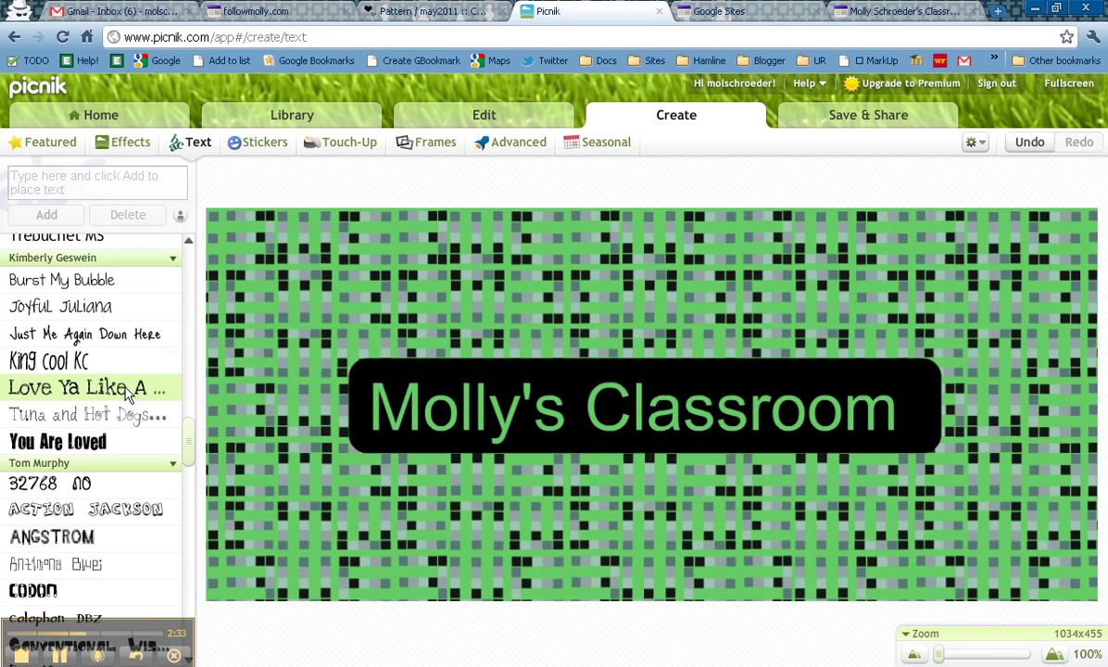
{"action": "left_click", "coordinate": [404, 398]}
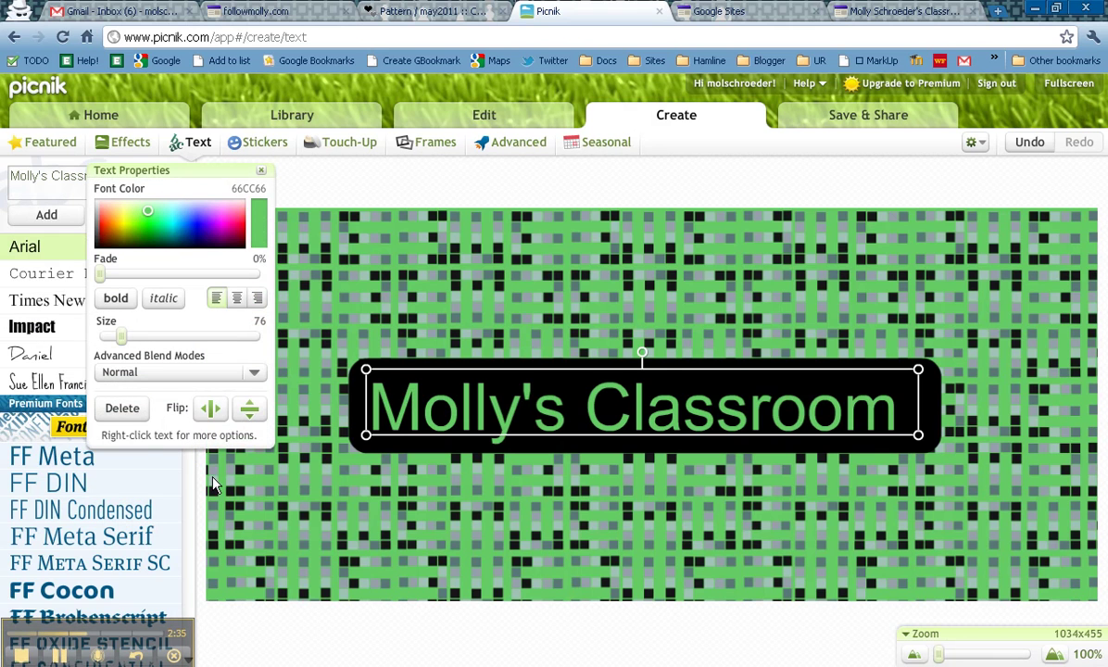
{"action": "left_click_drag", "start_coordinate": [195, 176], "coordinate": [1035, 29]}
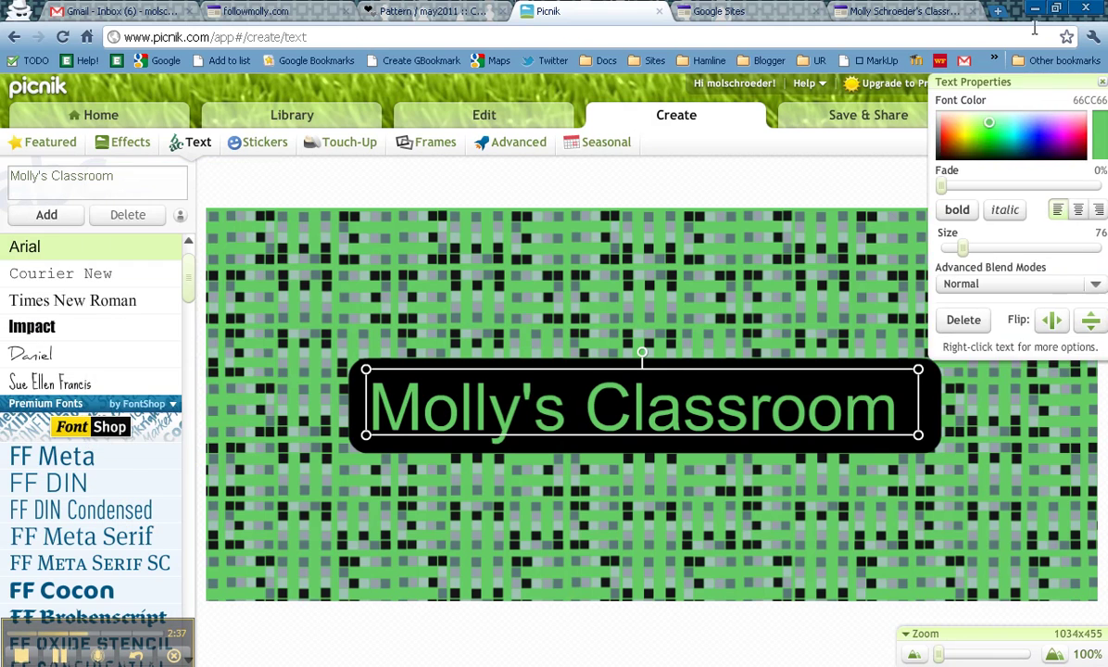
{"action": "left_click_drag", "start_coordinate": [195, 283], "coordinate": [193, 426]}
{"action": "left_click", "coordinate": [157, 505]}
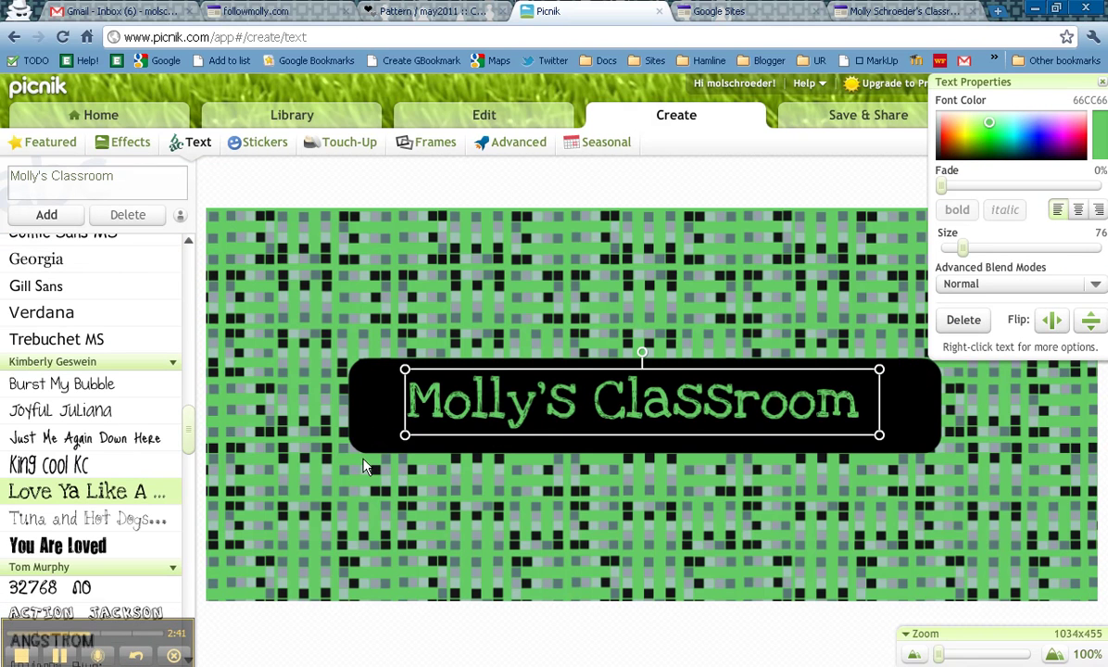
- Enlarge the title to fill the black bar and deselect it
{"action": "left_click_drag", "start_coordinate": [408, 435], "coordinate": [372, 440]}
{"action": "left_click_drag", "start_coordinate": [880, 441], "coordinate": [987, 454]}
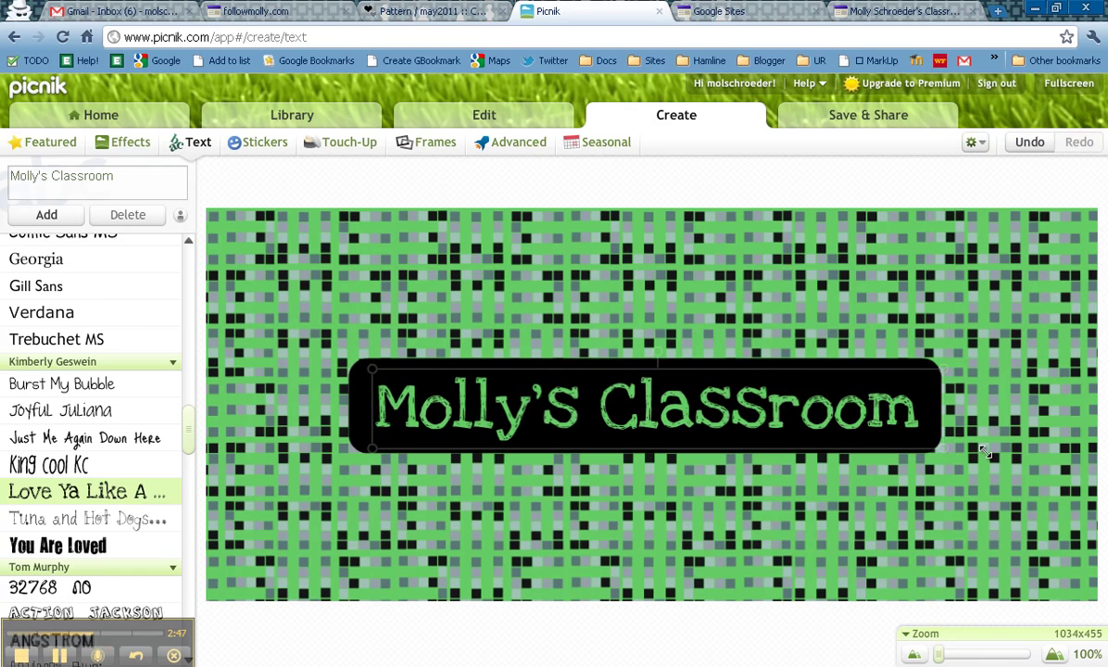
{"action": "left_click", "coordinate": [999, 520]}
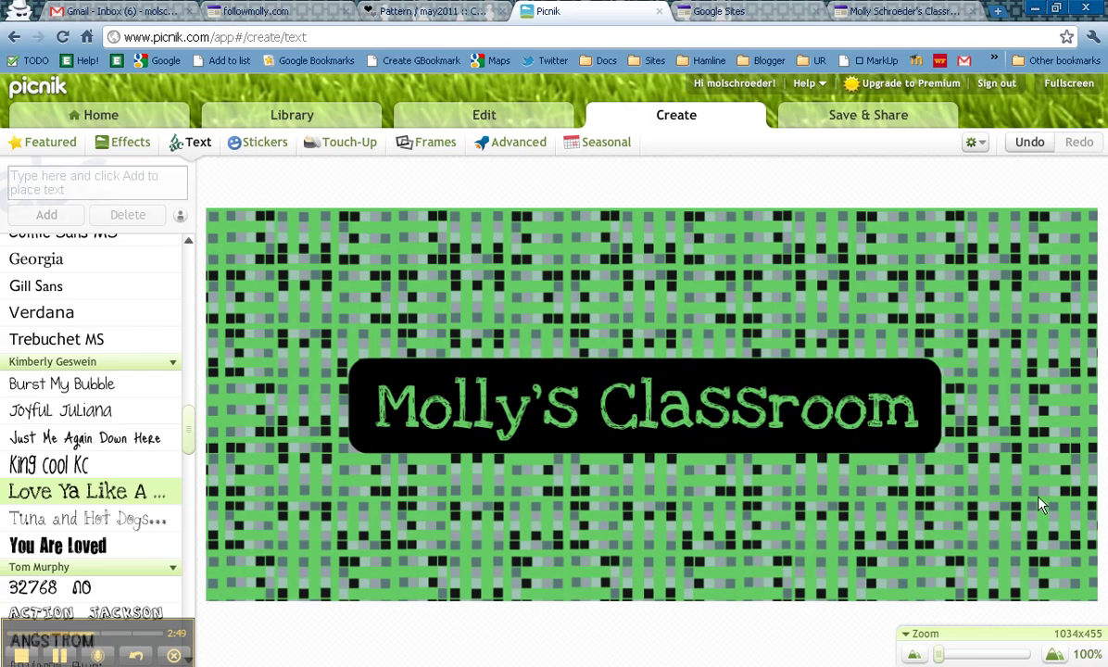
- Capture the 806 x 213 finished header and save it to the Desktop as logo2
{"action": "key", "text": "Print"}
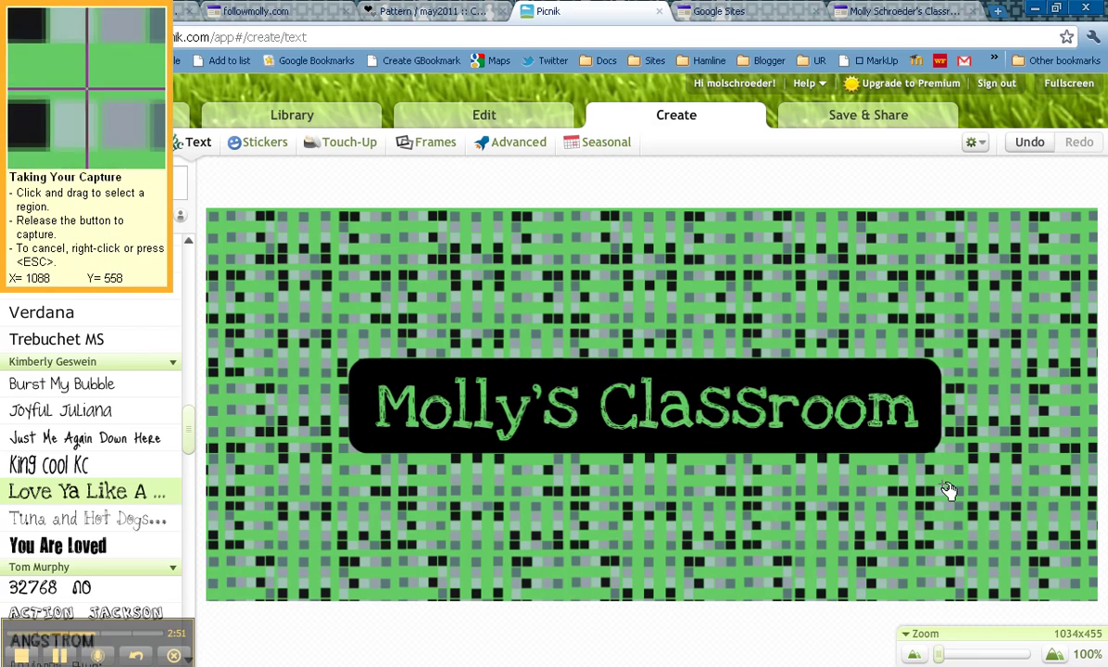
{"action": "left_click_drag", "start_coordinate": [306, 316], "coordinate": [1001, 500]}
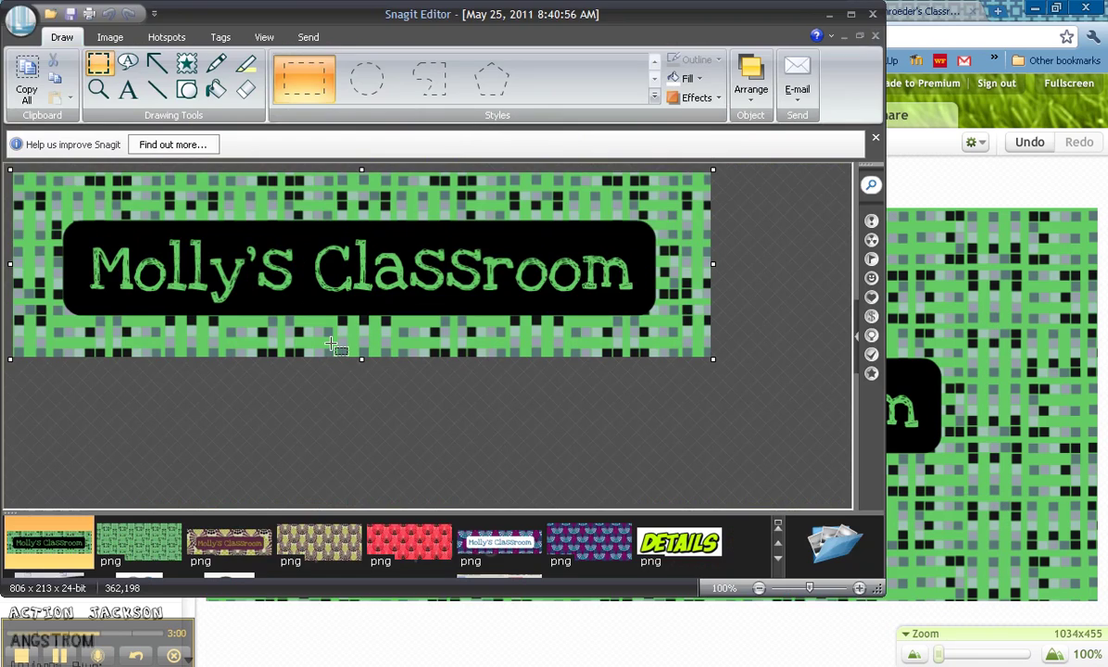
{"action": "left_click", "coordinate": [72, 14]}
{"action": "type", "text": "logo2"}
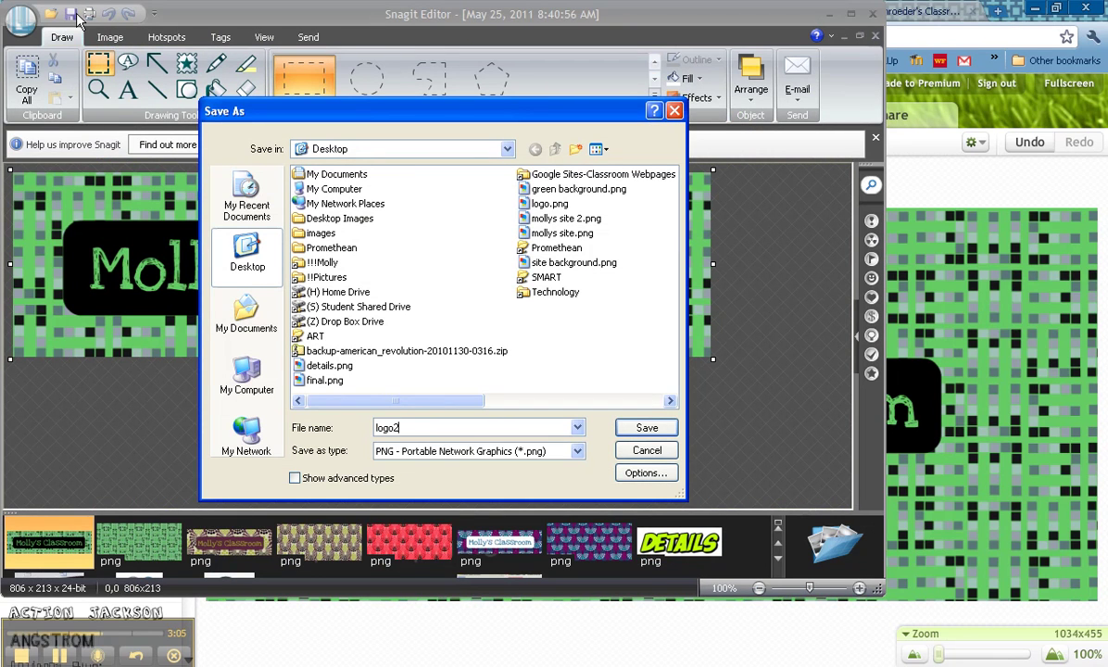
{"action": "key", "text": "Return"}
- In Manage site > General for delasalletest, hide the site name from page tops and save
{"action": "left_click", "coordinate": [957, 260]}
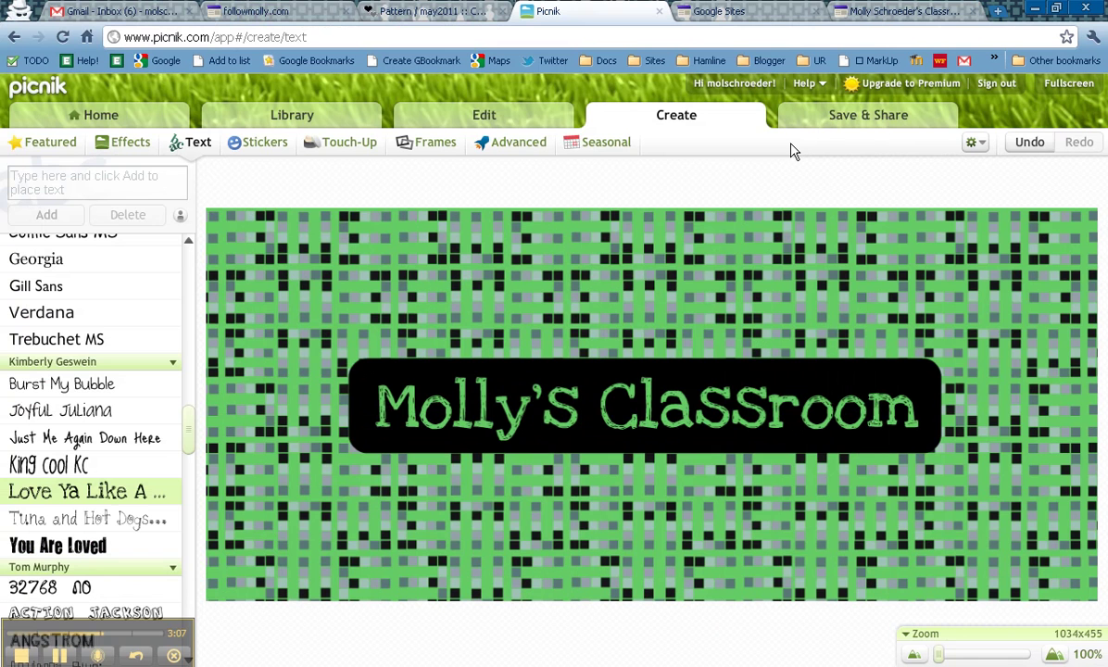
{"action": "left_click", "coordinate": [869, 13]}
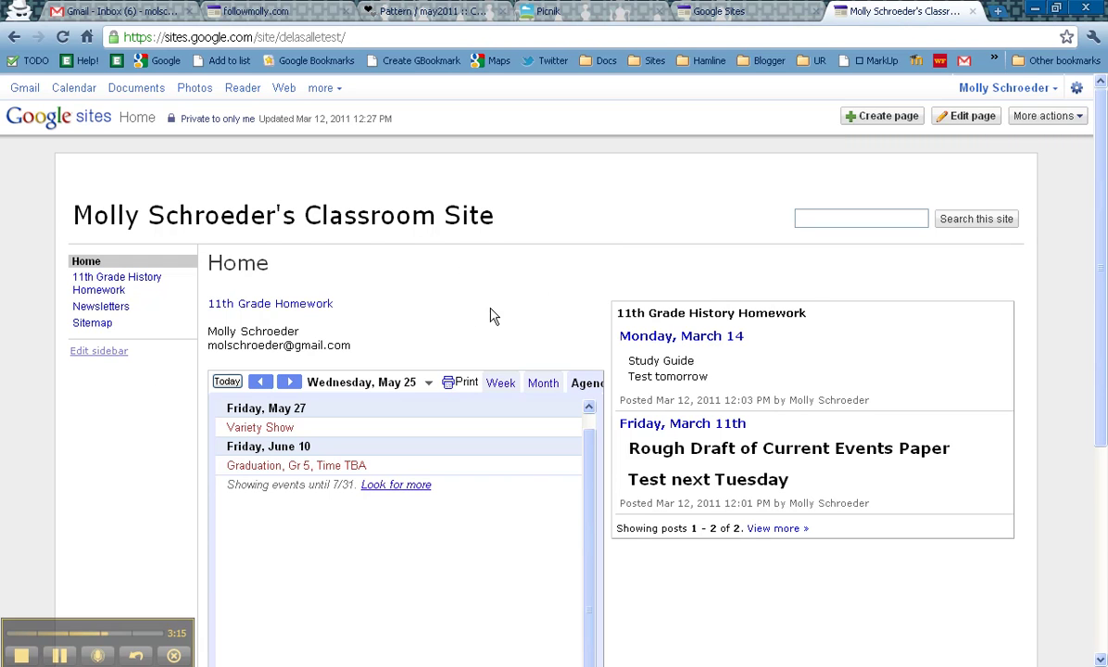
{"action": "left_click", "coordinate": [1055, 118]}
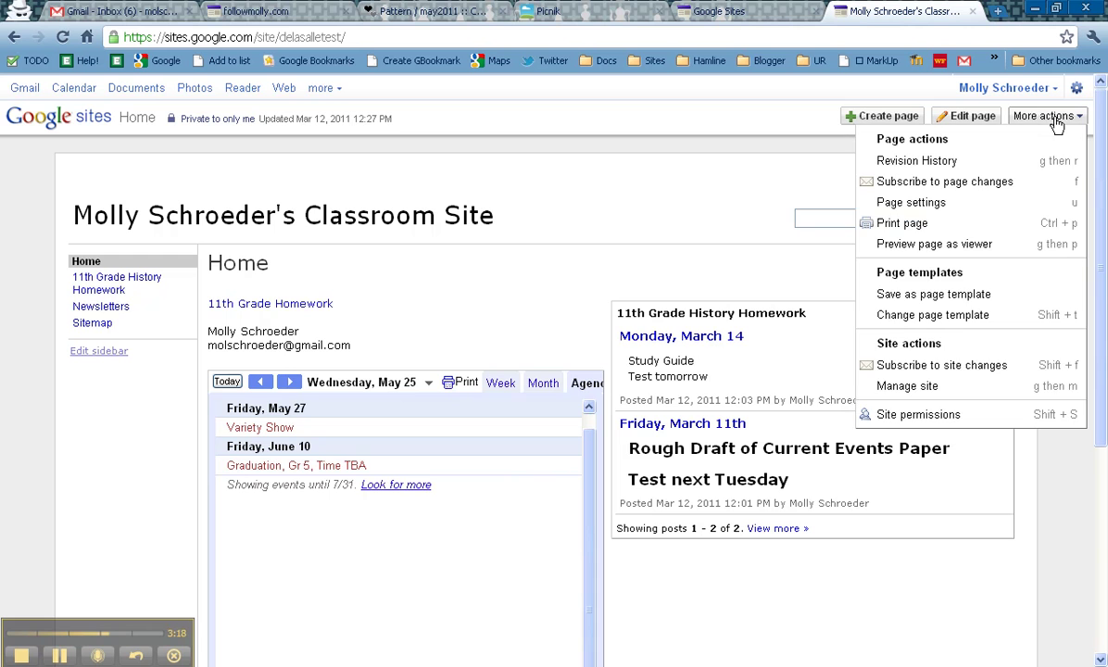
{"action": "left_click", "coordinate": [921, 386]}
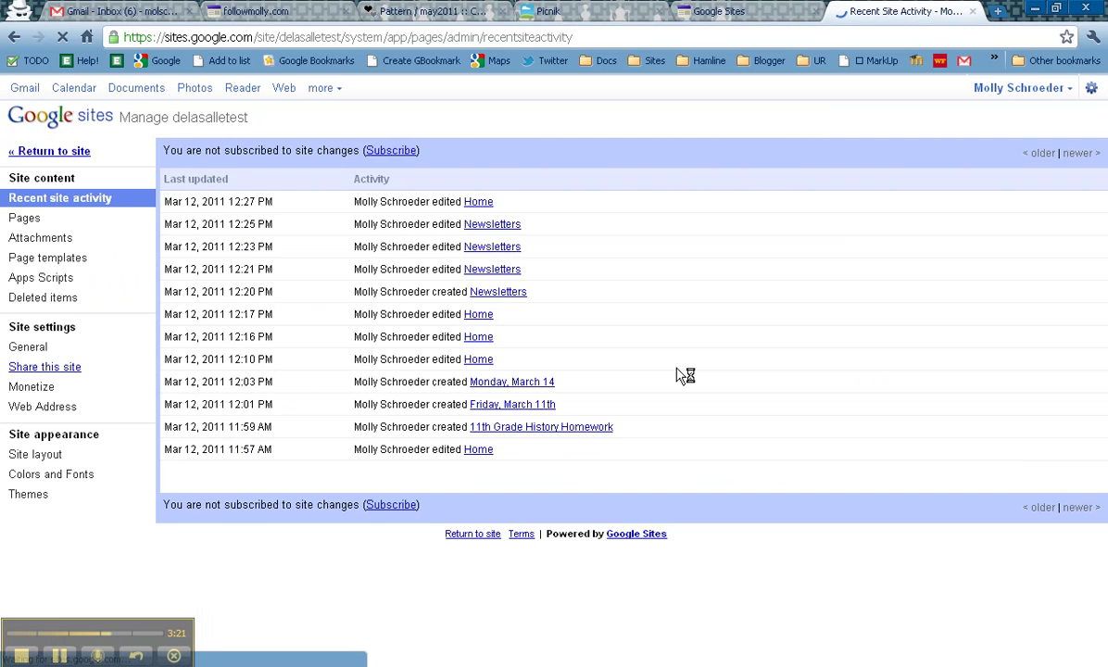
{"action": "left_click", "coordinate": [30, 352]}
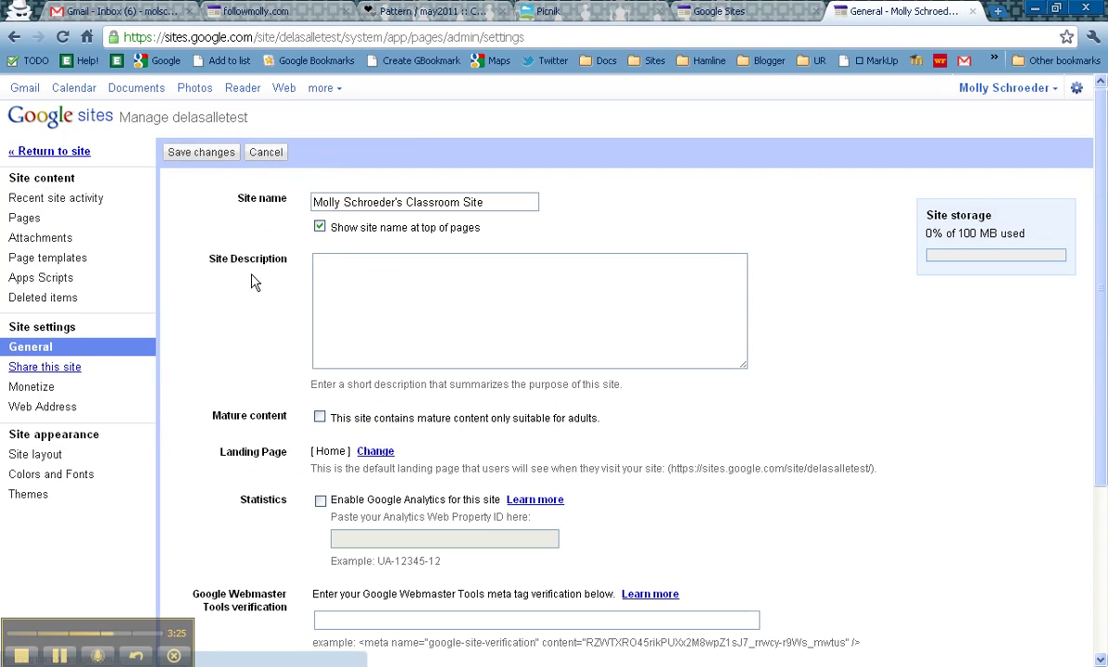
{"action": "left_click", "coordinate": [198, 153]}
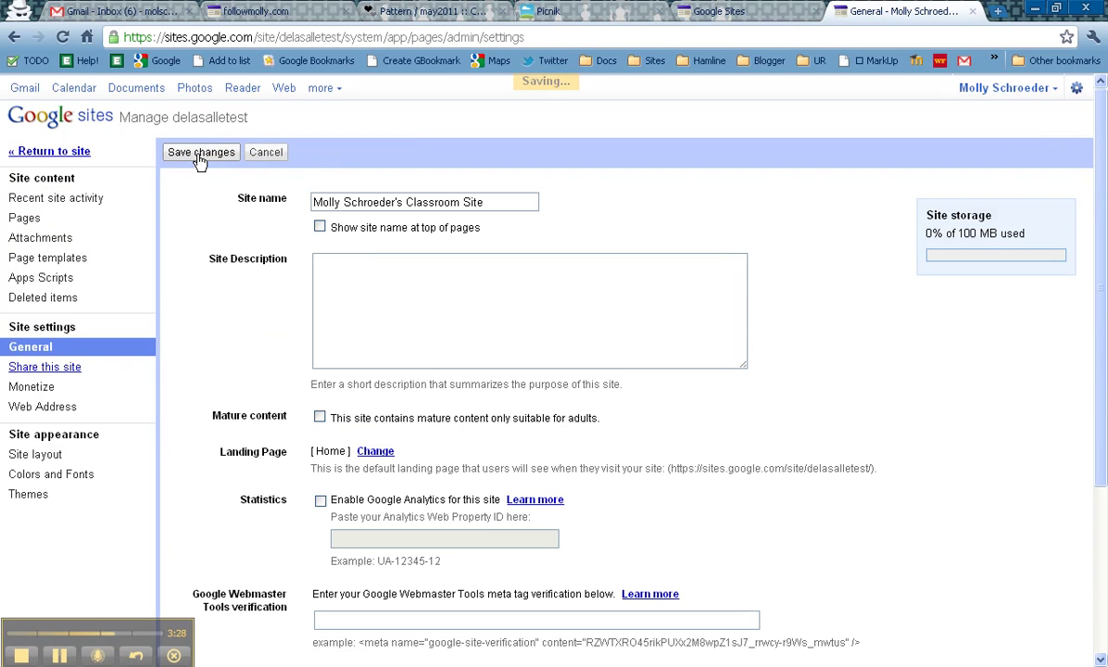
- Attach logo2.png from the Desktop as the site's custom logo in Site layout
{"action": "left_click", "coordinate": [27, 456]}
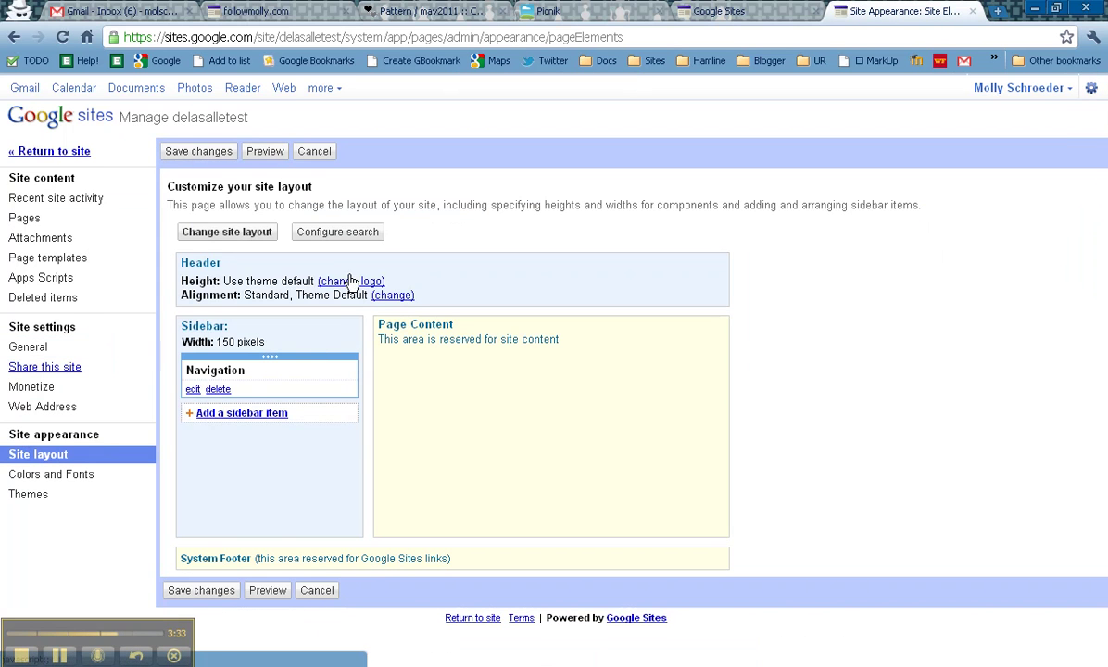
{"action": "left_click", "coordinate": [330, 280]}
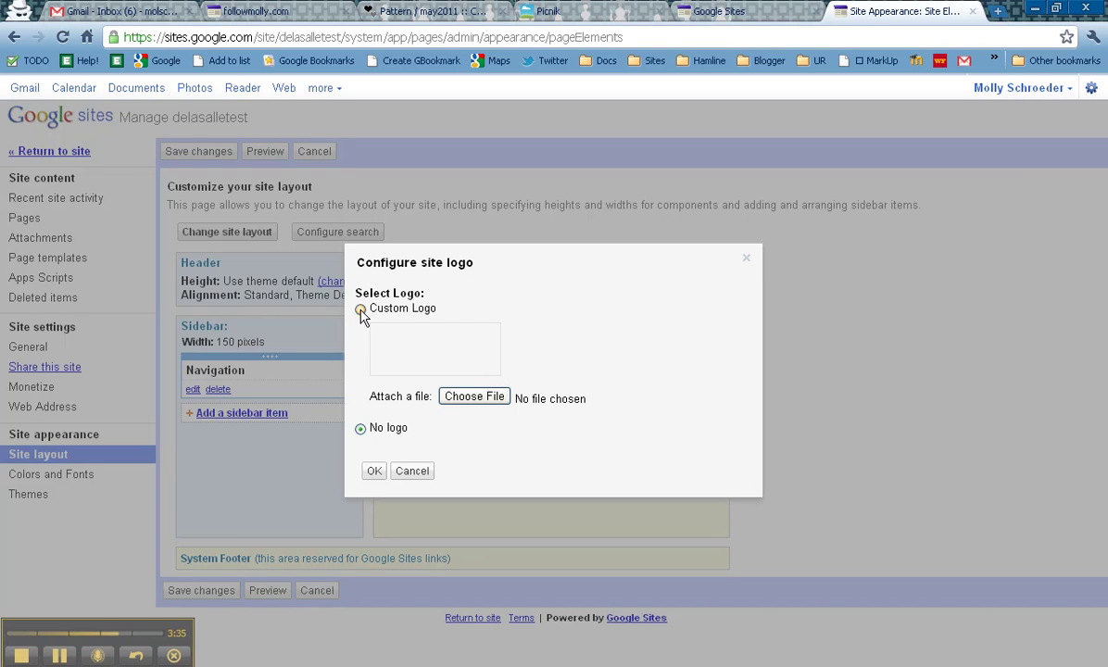
{"action": "left_click", "coordinate": [454, 396]}
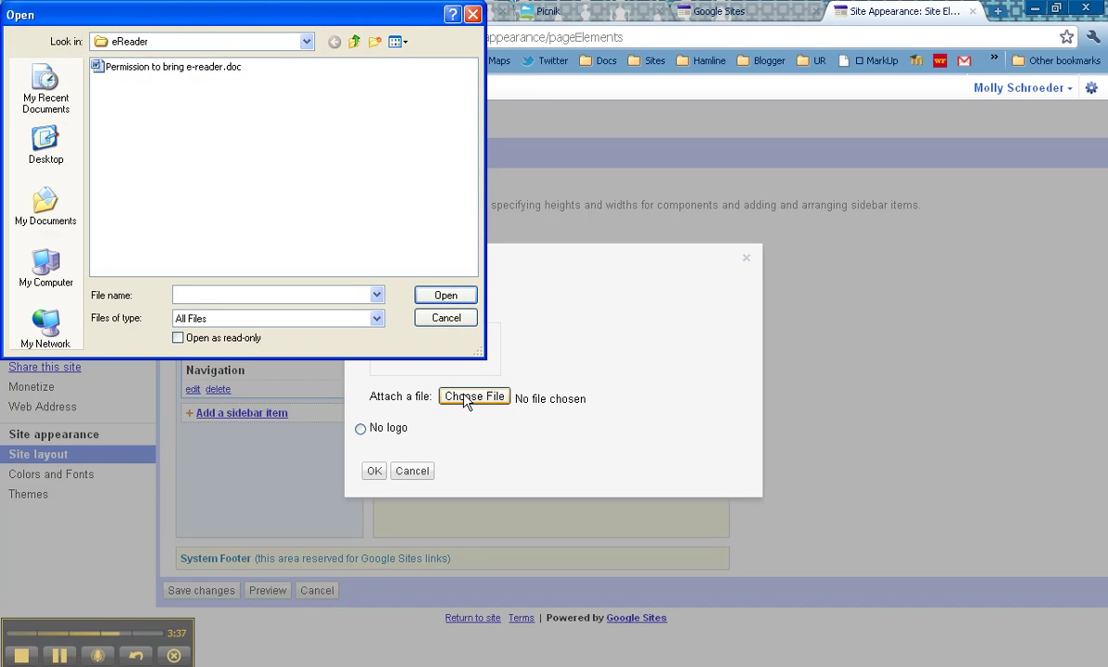
{"action": "left_click", "coordinate": [45, 144]}
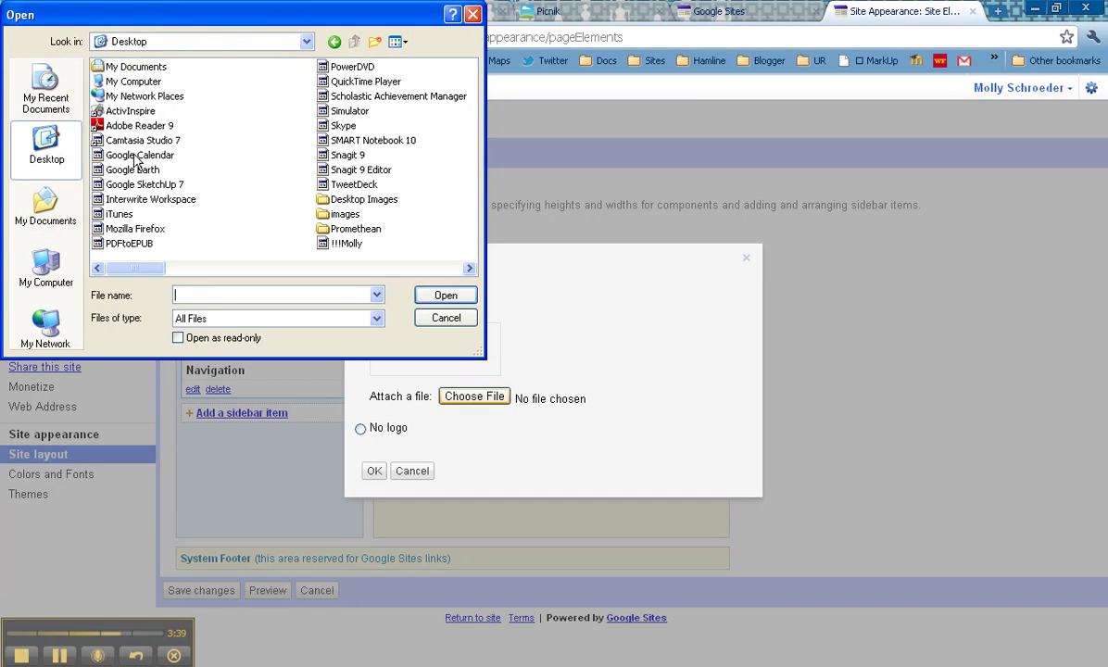
{"action": "left_click", "coordinate": [338, 200]}
{"action": "type", "text": "logo2.png"}
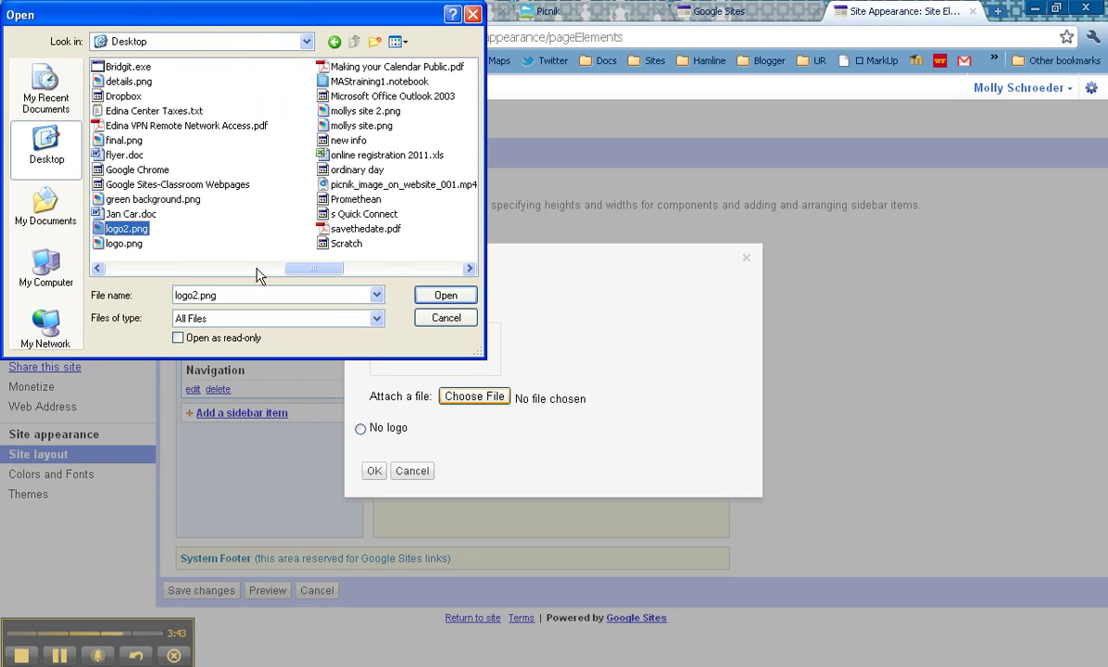
{"action": "left_click", "coordinate": [445, 295]}
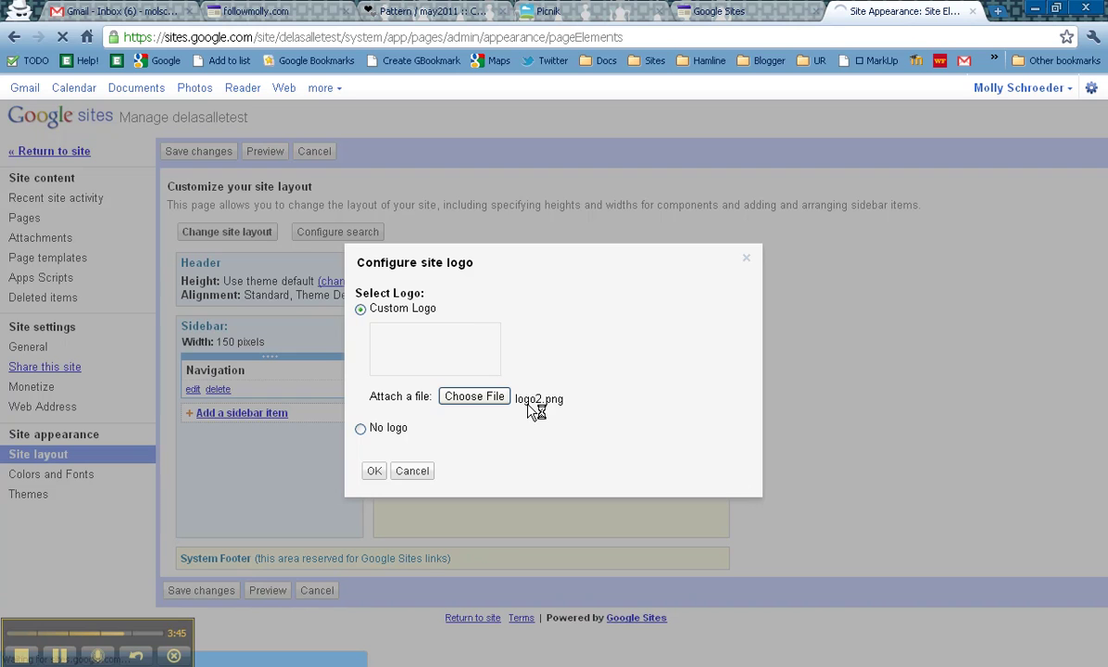
{"action": "left_click", "coordinate": [374, 471]}
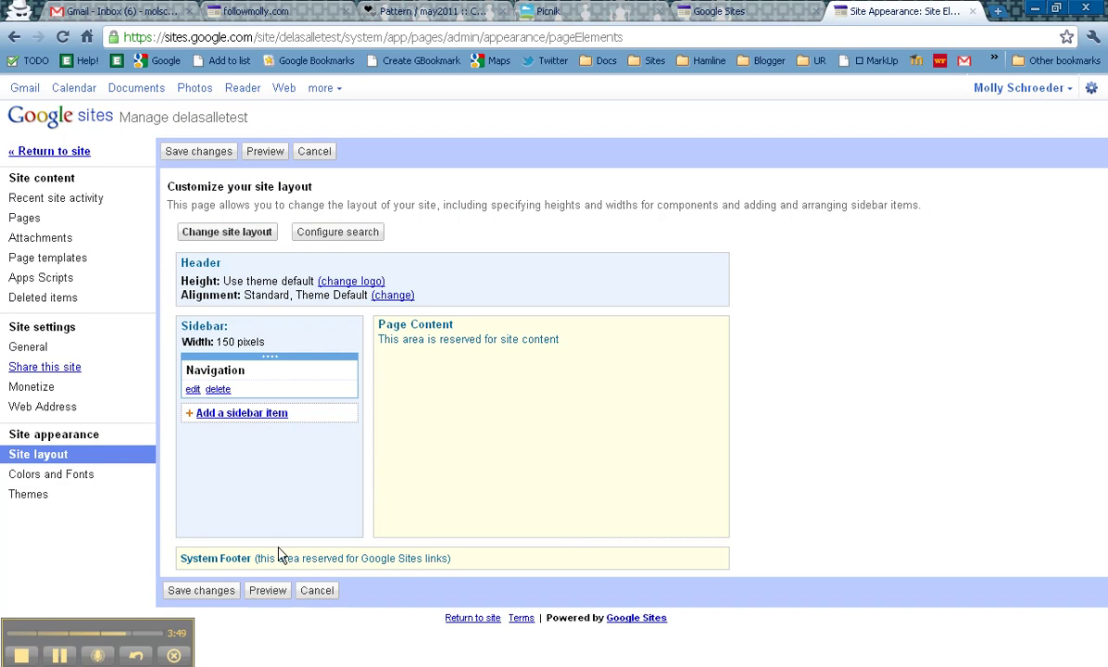
- Save the new logo, then set a 950px site width with a Middle, Center header and save
{"action": "left_click", "coordinate": [200, 590]}
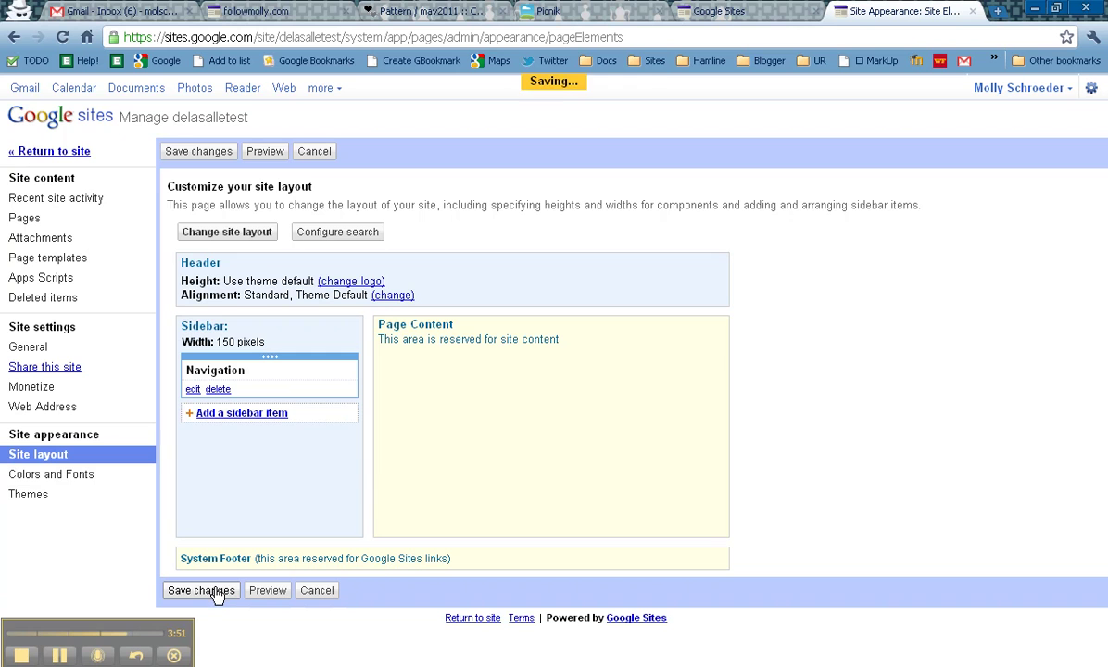
{"action": "left_click", "coordinate": [225, 232]}
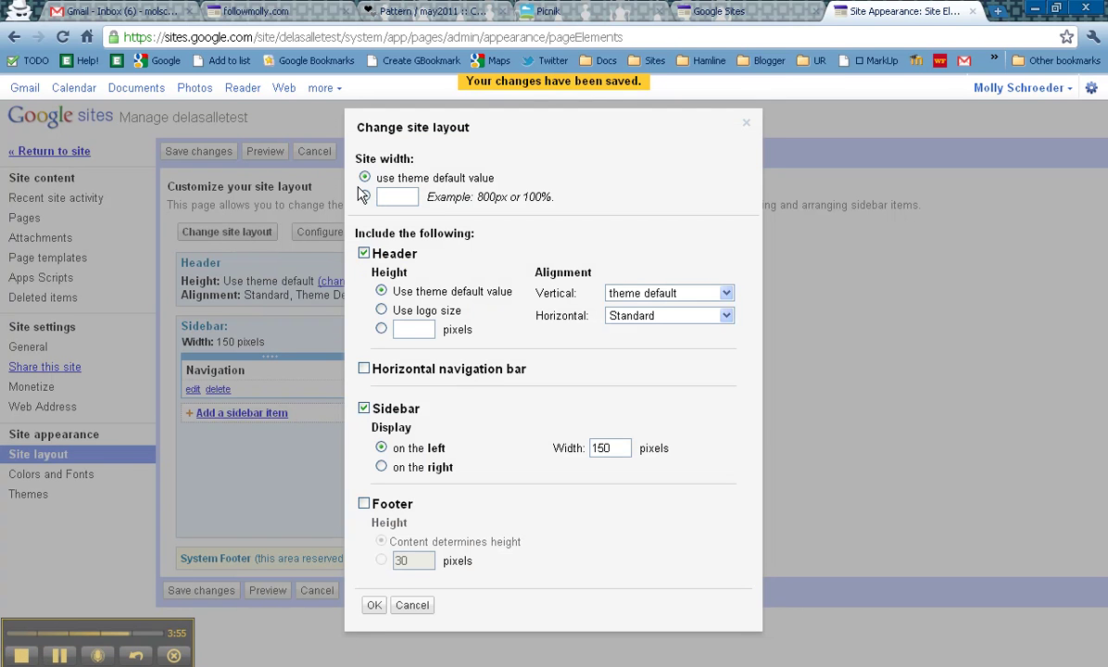
{"action": "left_click", "coordinate": [392, 196]}
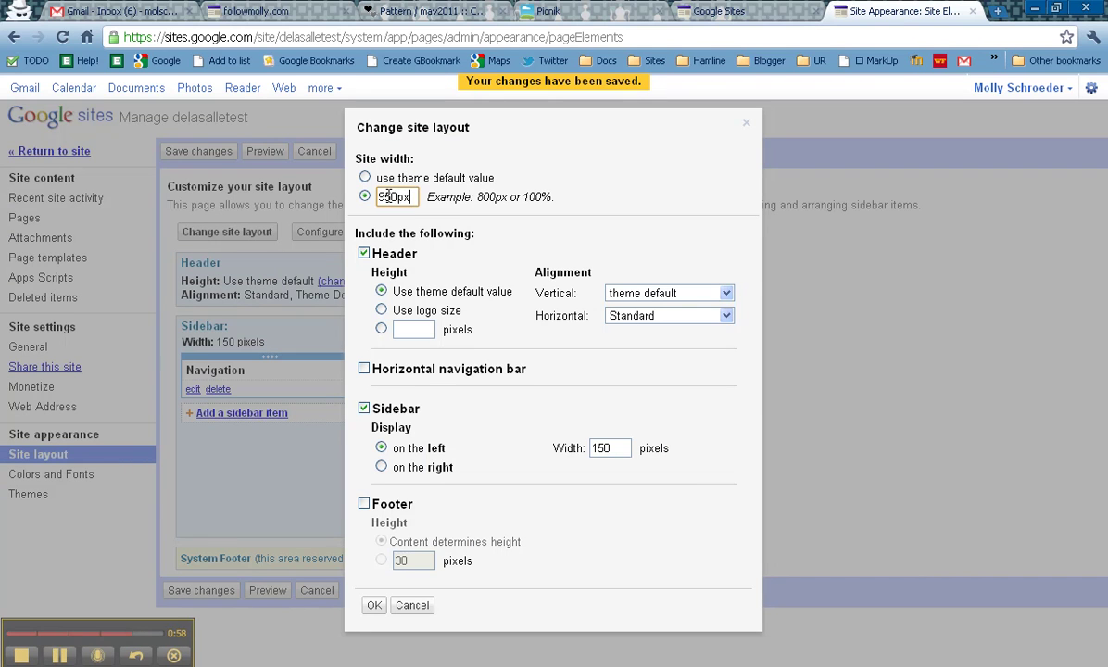
{"action": "left_click", "coordinate": [724, 295]}
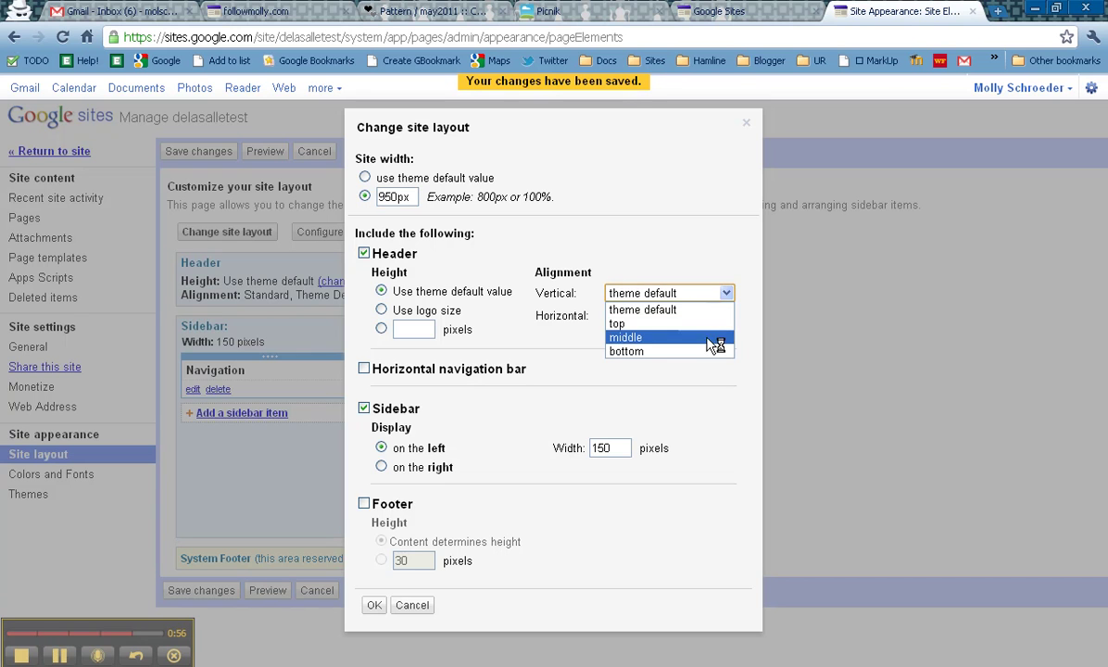
{"action": "left_click", "coordinate": [711, 339]}
{"action": "left_click", "coordinate": [724, 316]}
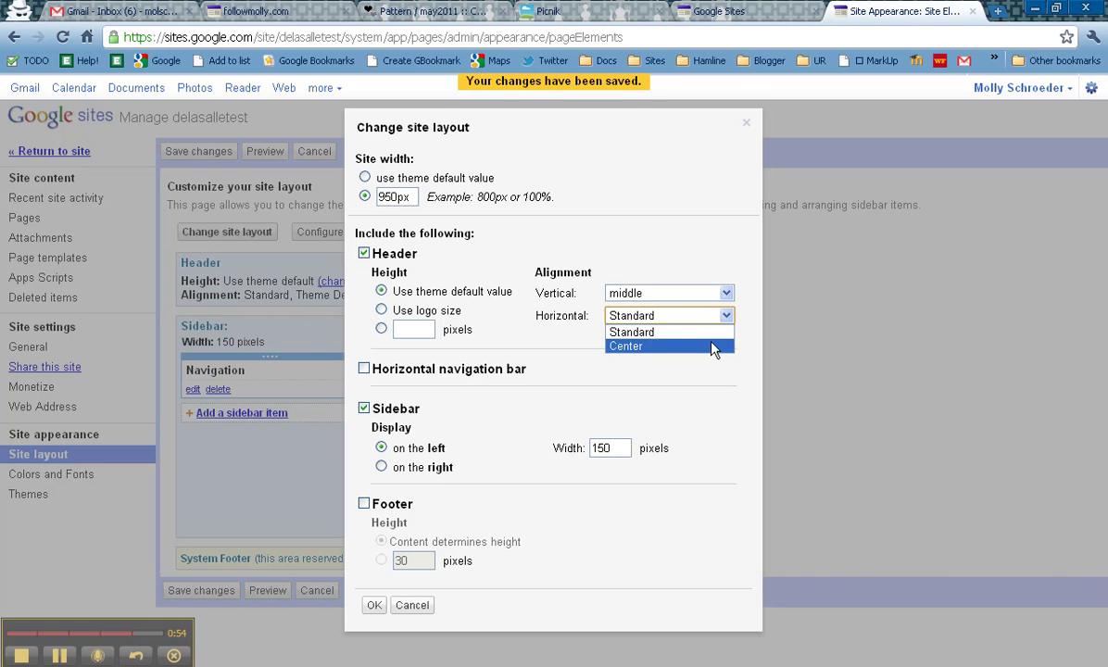
{"action": "left_click", "coordinate": [713, 346]}
{"action": "left_click", "coordinate": [376, 605]}
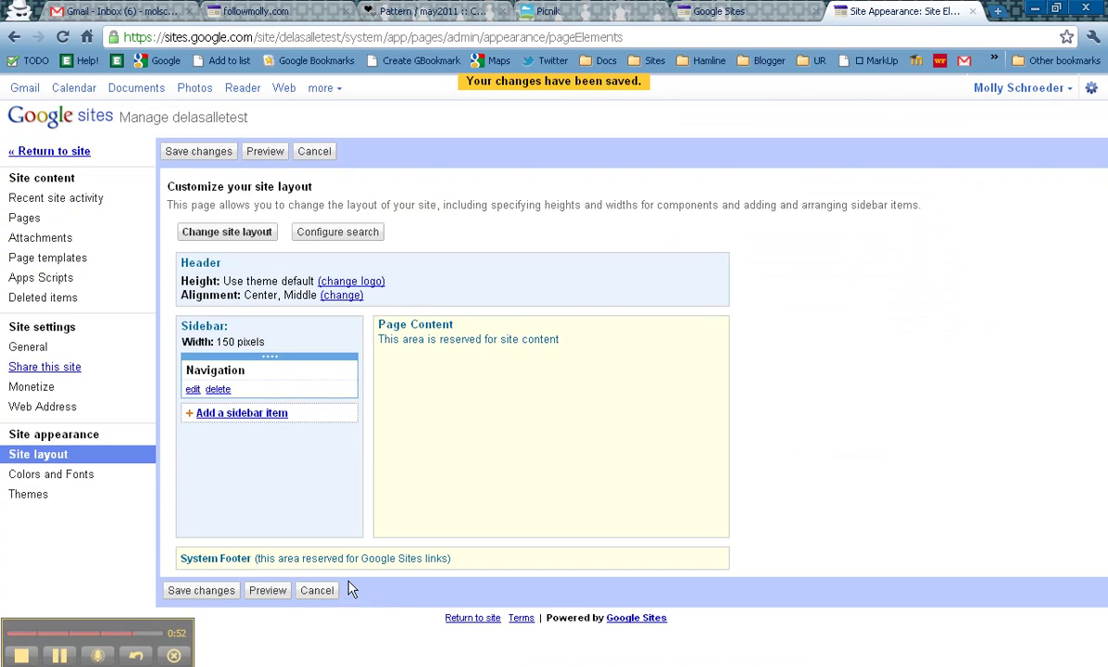
{"action": "left_click", "coordinate": [197, 154]}
- Return to the site's Home page to view the green Molly's Classroom header
{"action": "left_click", "coordinate": [22, 152]}
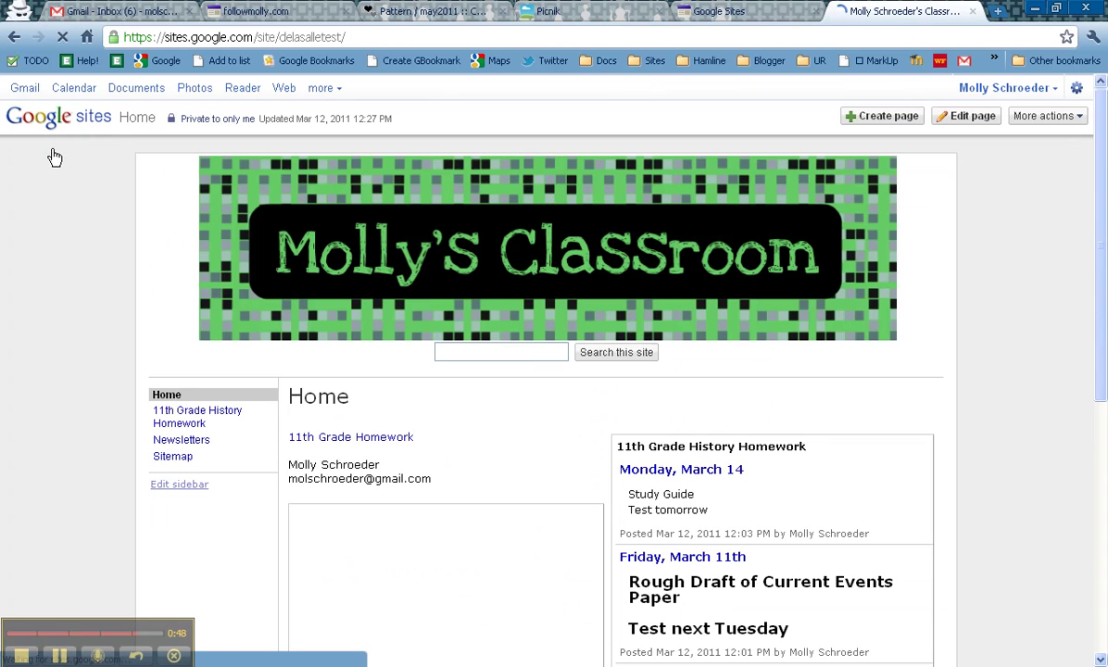